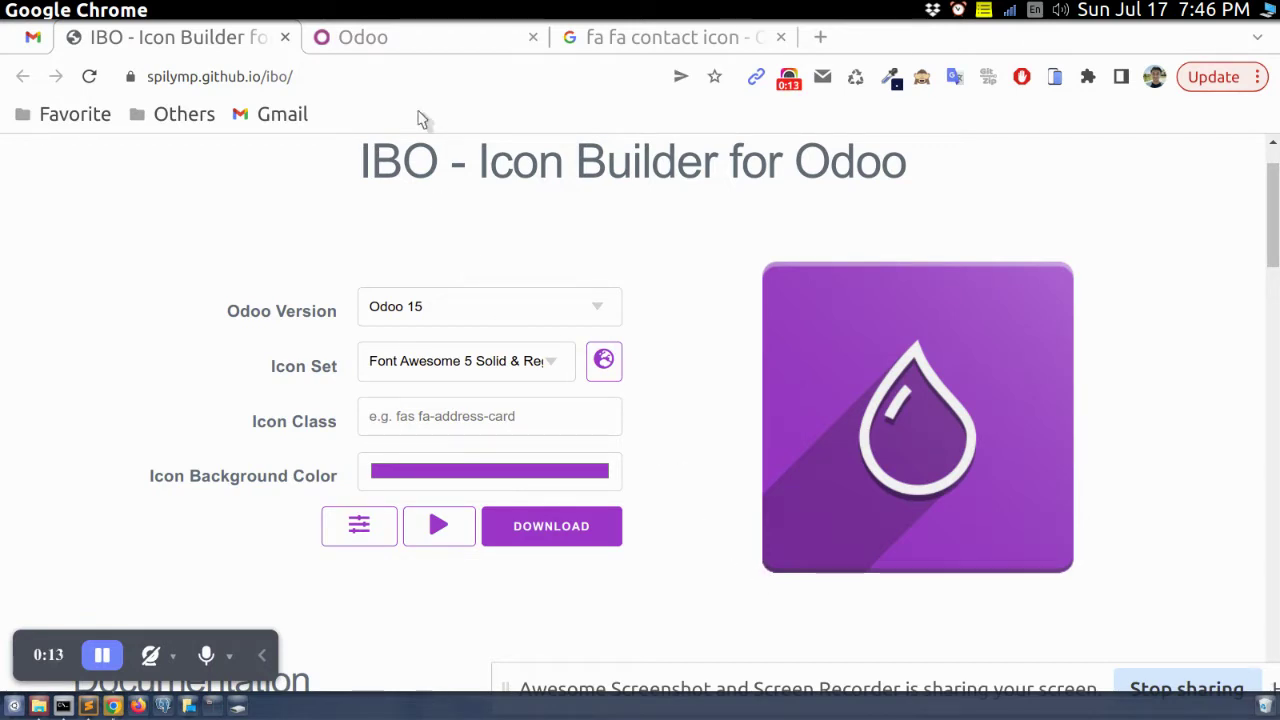
Examine the IBO icon builder form and the existing app icons on the Odoo home screen.
{"action": "left_click", "coordinate": [409, 80]}
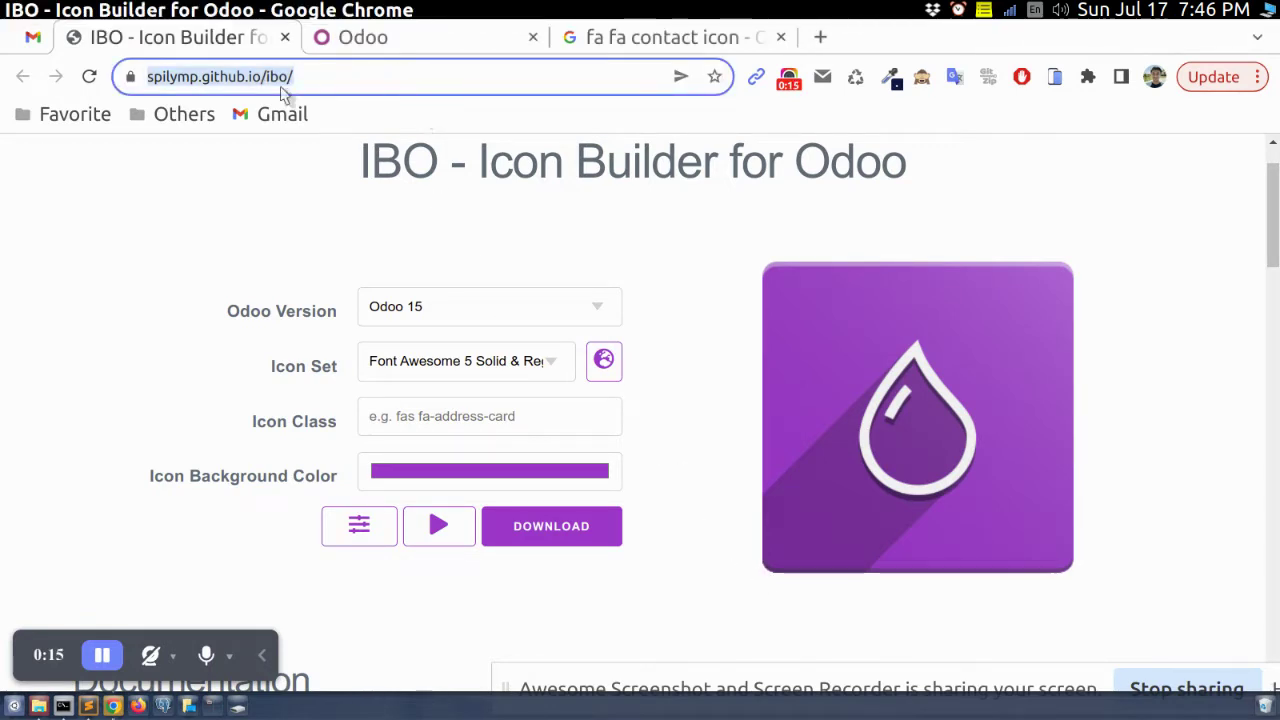
{"action": "left_click", "coordinate": [230, 188]}
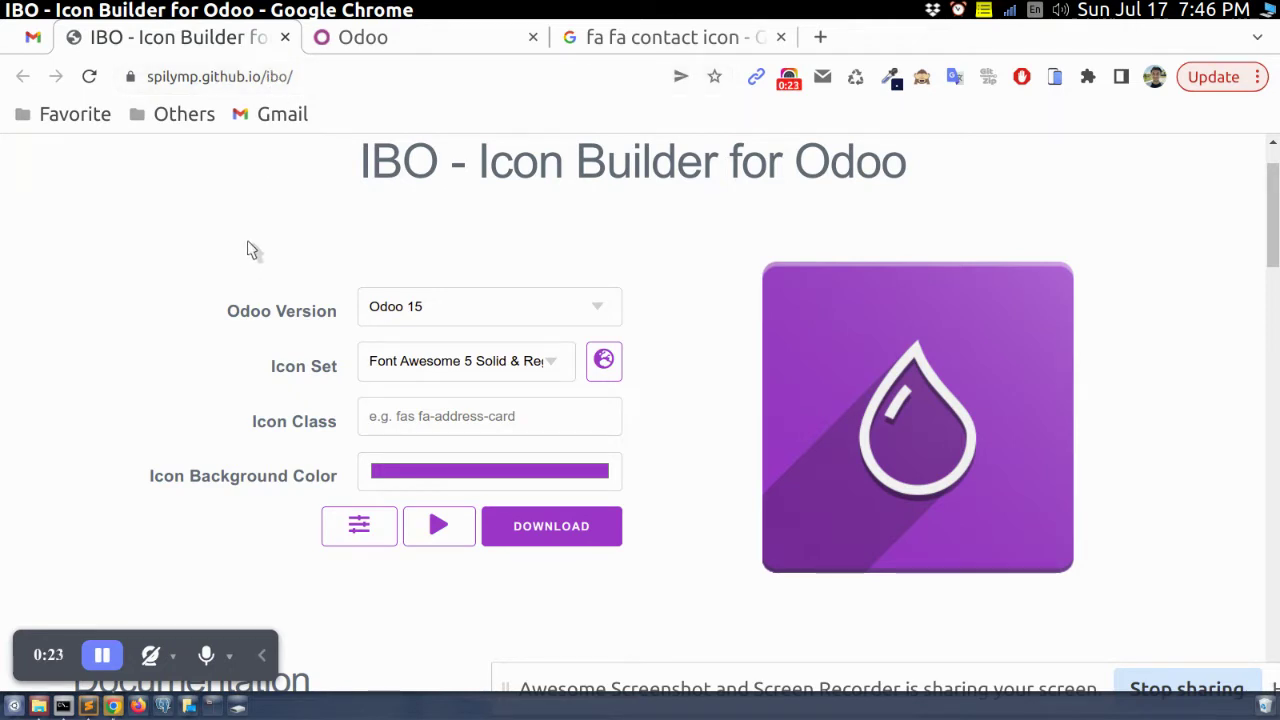
{"action": "mouse_move", "coordinate": [1273, 185]}
{"action": "left_mouse_down"}
{"action": "mouse_move", "coordinate": [1275, 166]}
{"action": "mouse_move", "coordinate": [1275, 207]}
{"action": "mouse_move", "coordinate": [1275, 183]}
{"action": "left_mouse_up"}
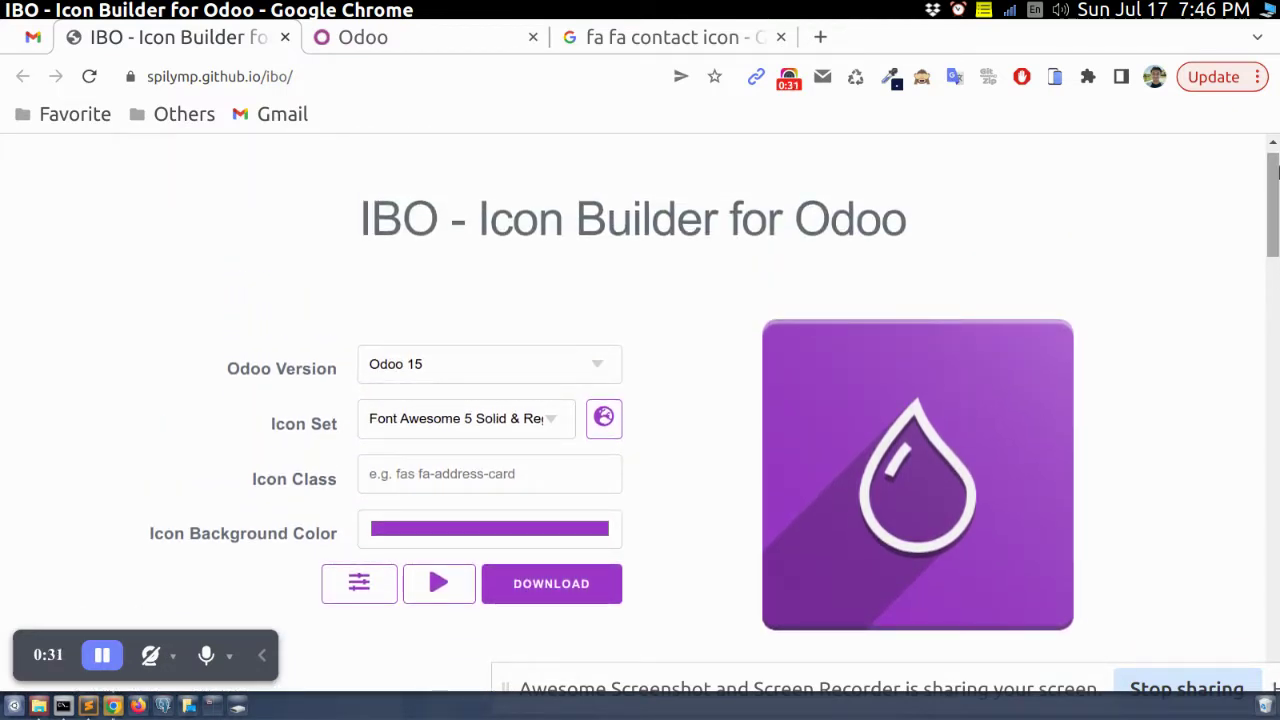
{"action": "mouse_move", "coordinate": [1276, 170]}
{"action": "left_mouse_down"}
{"action": "mouse_move", "coordinate": [1276, 213]}
{"action": "mouse_move", "coordinate": [1277, 192]}
{"action": "left_mouse_up"}
{"action": "left_click", "coordinate": [492, 45]}
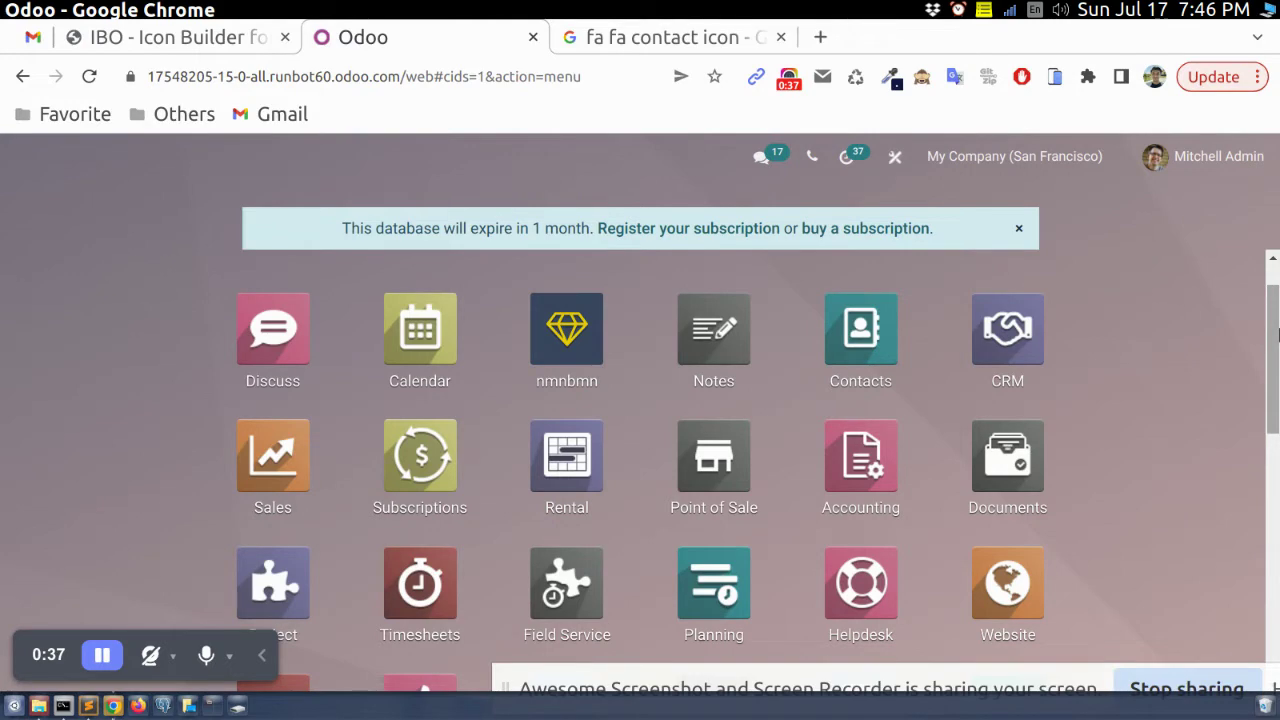
{"action": "left_click_drag", "start_coordinate": [1277, 333], "coordinate": [1277, 349]}
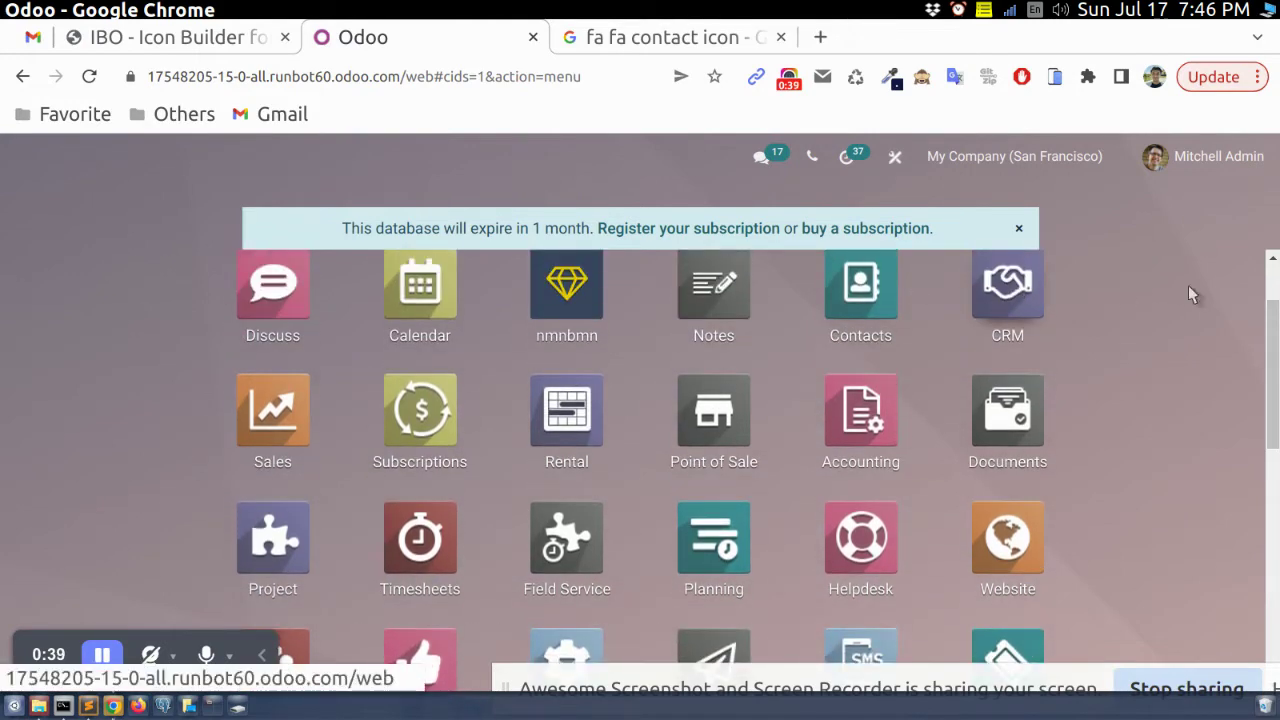
{"action": "scroll", "coordinate": [1008, 290], "scroll_direction": "up", "scroll_amount": 1}
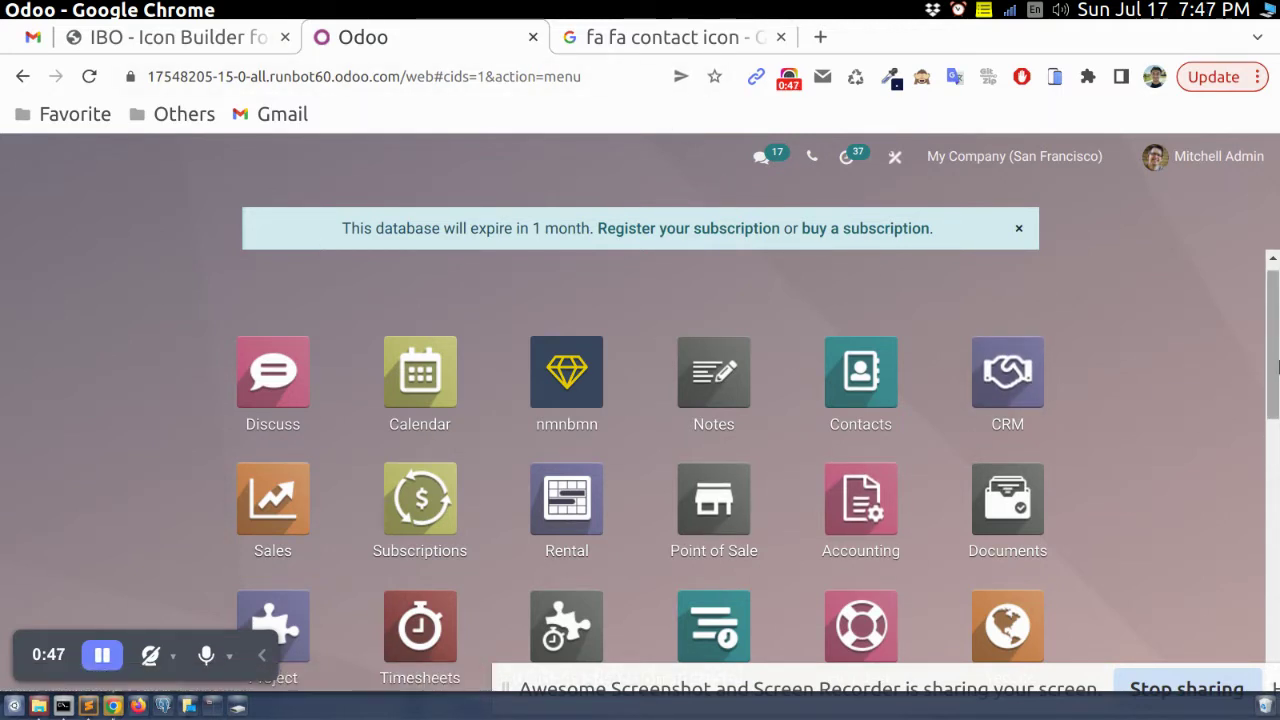
{"action": "scroll", "coordinate": [1277, 368], "scroll_direction": "down", "scroll_amount": 4}
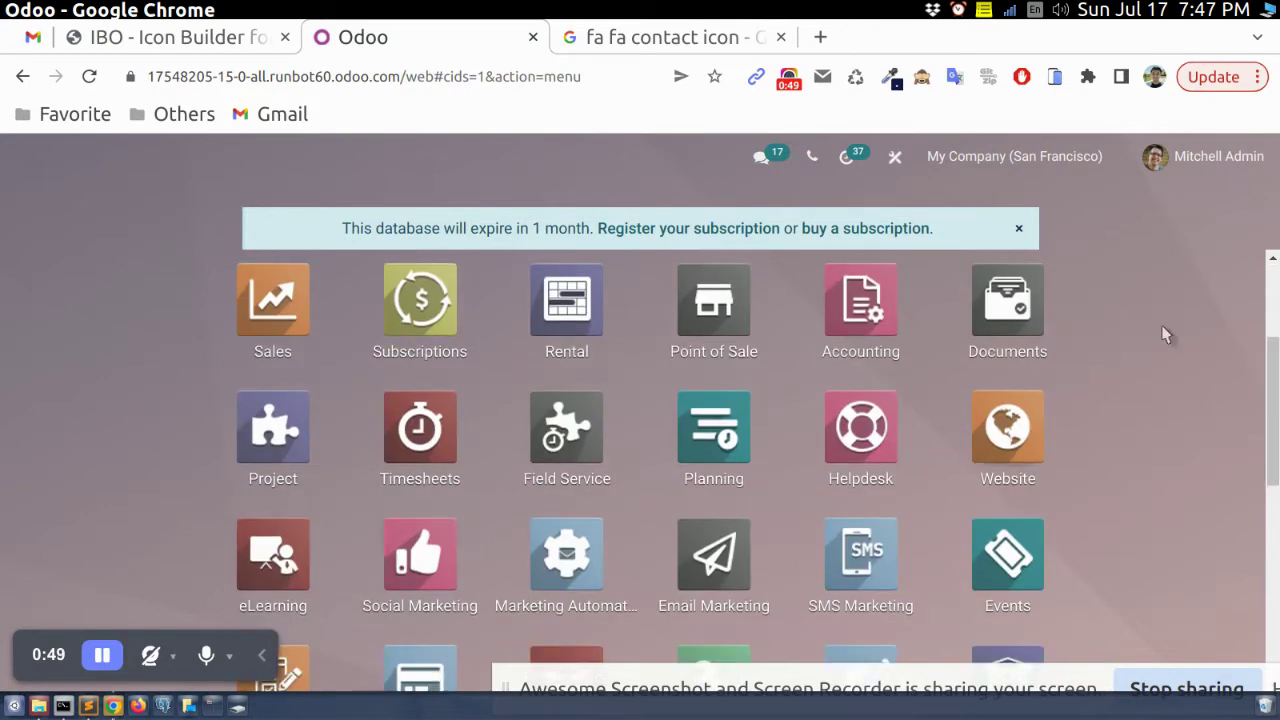
{"action": "left_click_drag", "start_coordinate": [1262, 424], "coordinate": [45, 78]}
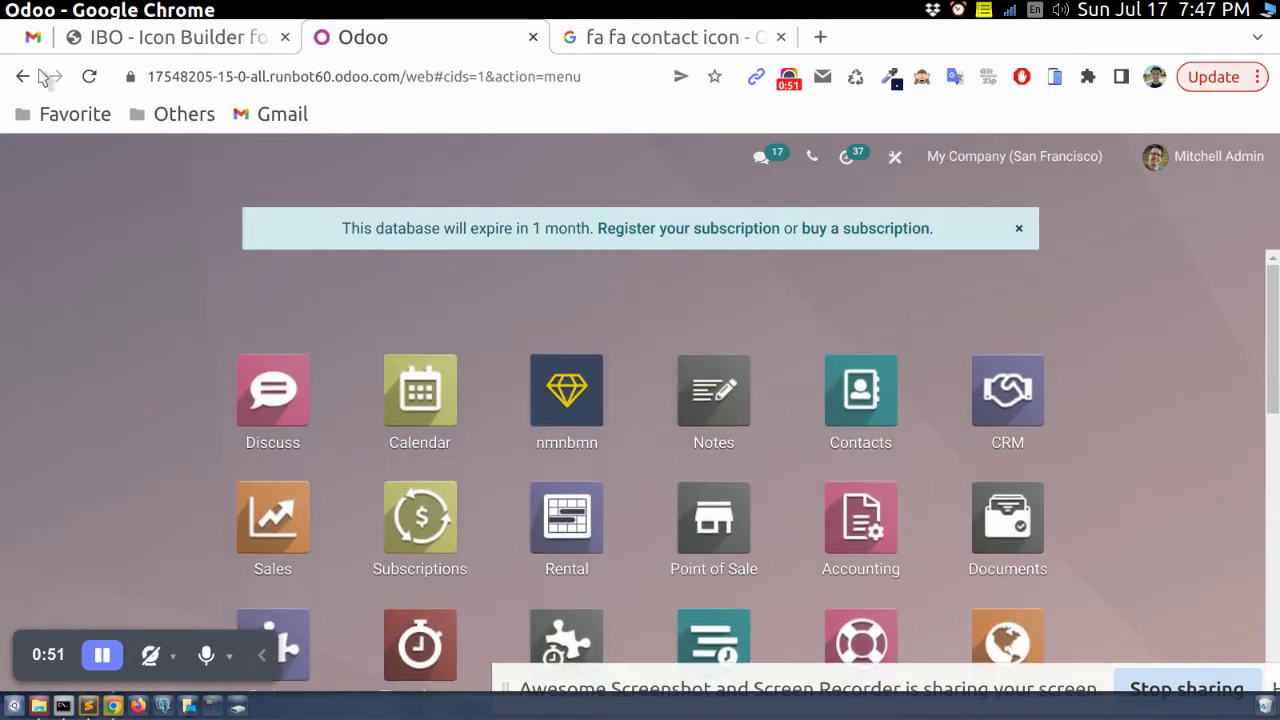
{"action": "left_click", "coordinate": [135, 40]}
{"action": "left_click", "coordinate": [443, 40]}
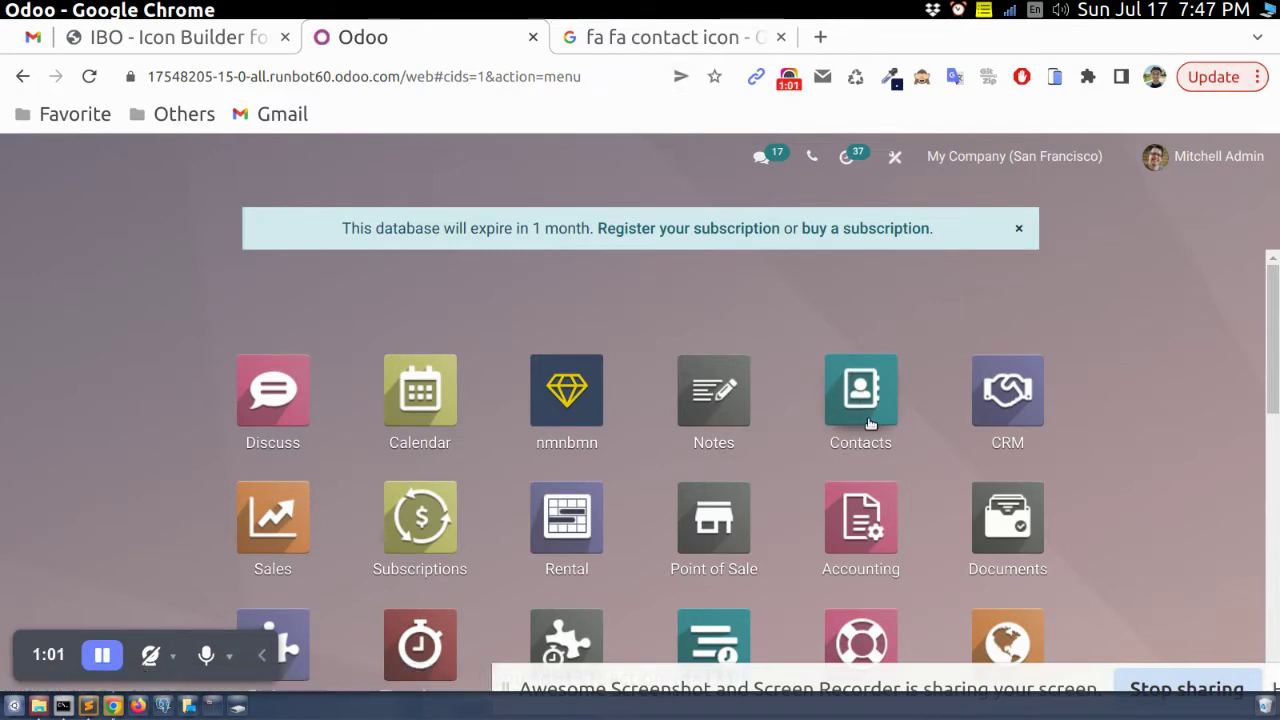
Copy the class name fa-address-book from the Google results for "fa fa contact icon" into the icon builder's Icon Class.
{"action": "left_click", "coordinate": [704, 40]}
{"action": "left_click", "coordinate": [417, 190]}
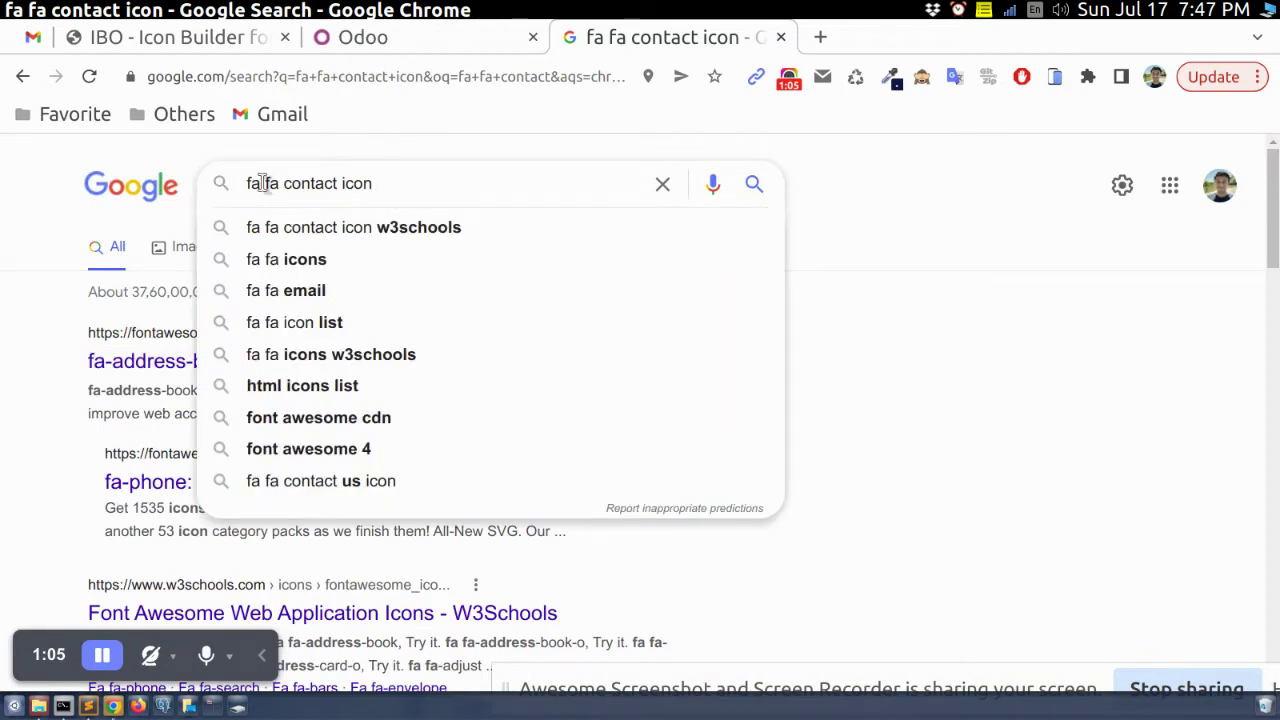
{"action": "left_click", "coordinate": [42, 348]}
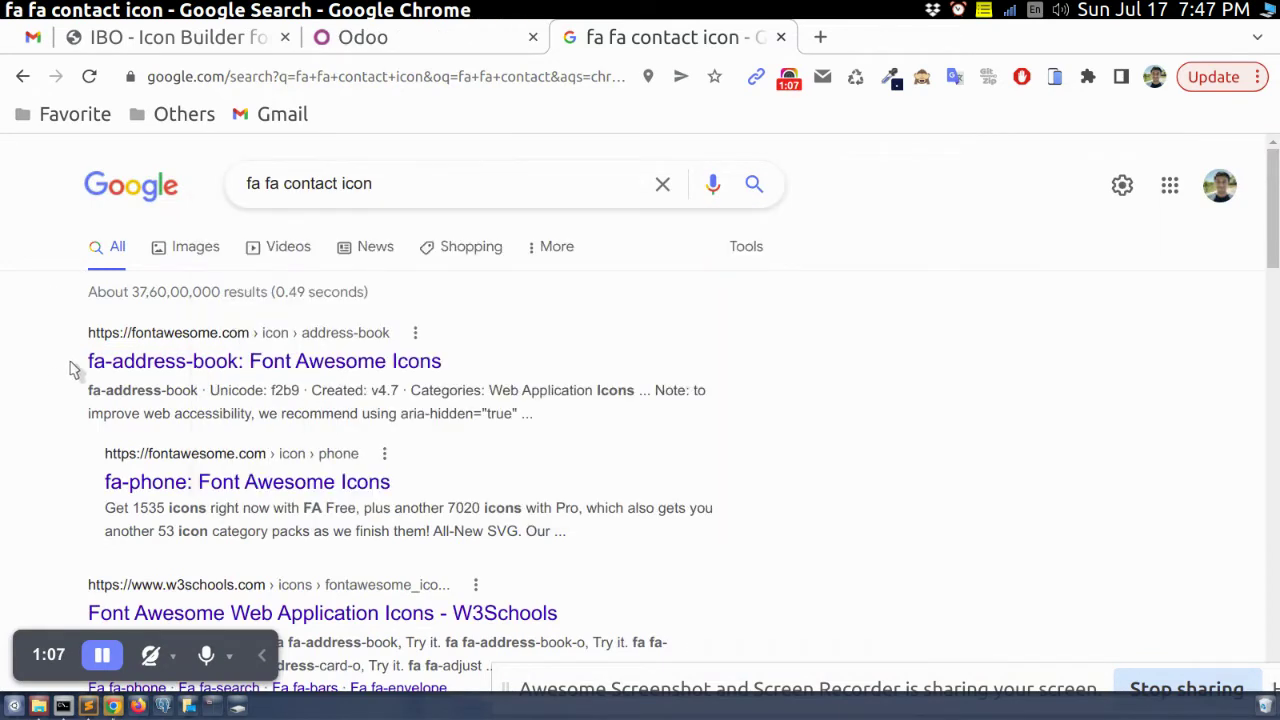
{"action": "left_click_drag", "start_coordinate": [72, 368], "coordinate": [240, 360]}
{"action": "key", "text": "ctrl+c"}
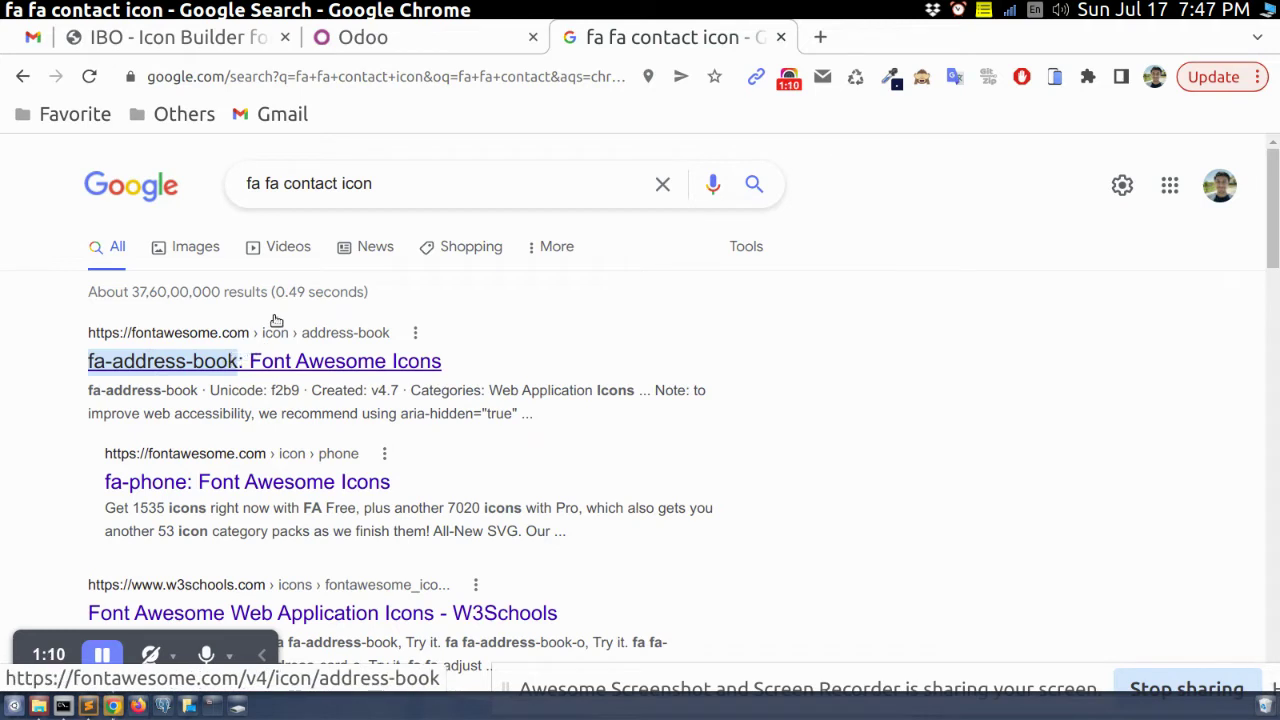
{"action": "left_click", "coordinate": [183, 40]}
{"action": "left_click", "coordinate": [534, 362]}
{"action": "key", "text": "ctrl+v"}
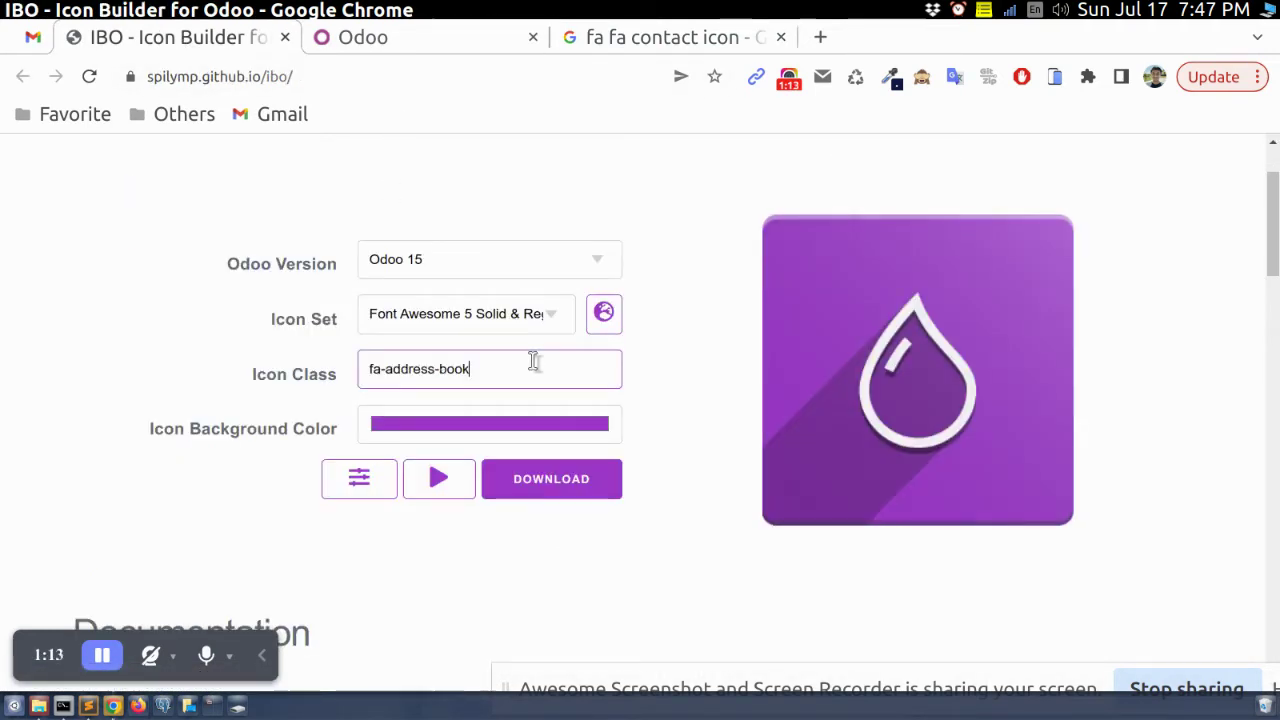
Set the icon background color to blue (RGB 78, 126, 202) and generate the icon preview.
{"action": "left_click", "coordinate": [505, 420]}
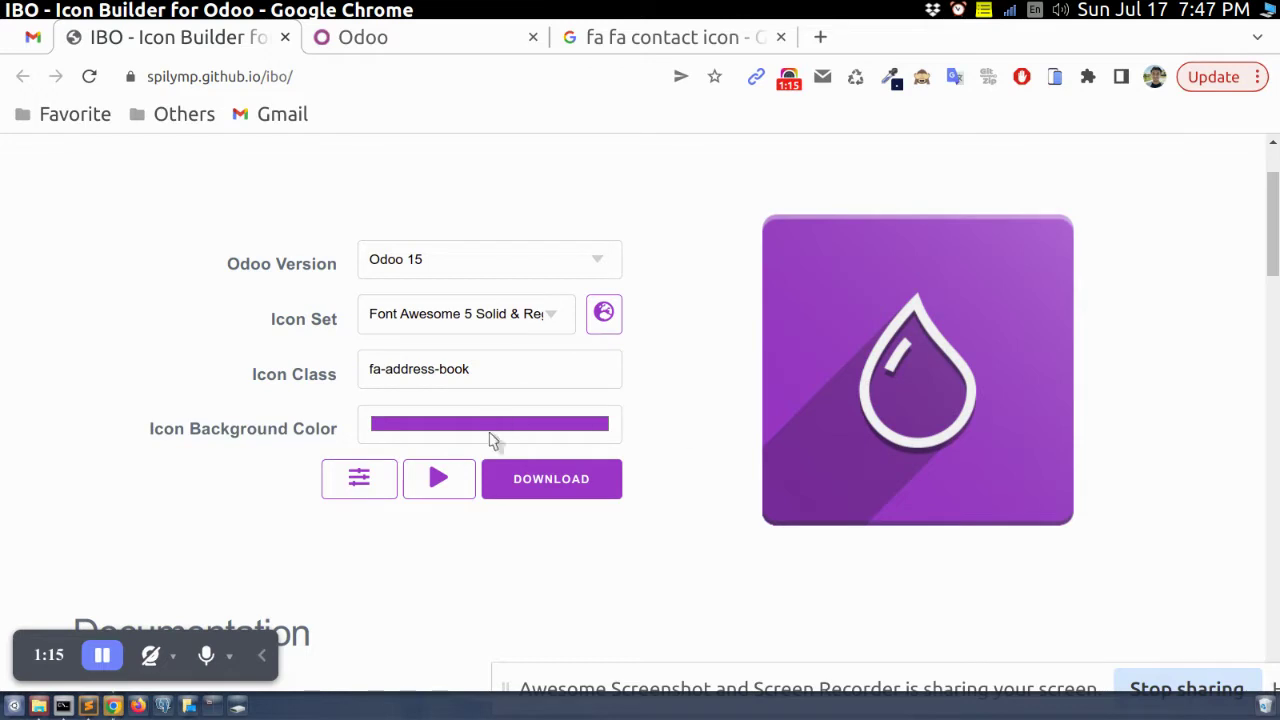
{"action": "left_click", "coordinate": [491, 429]}
{"action": "left_click", "coordinate": [505, 312]}
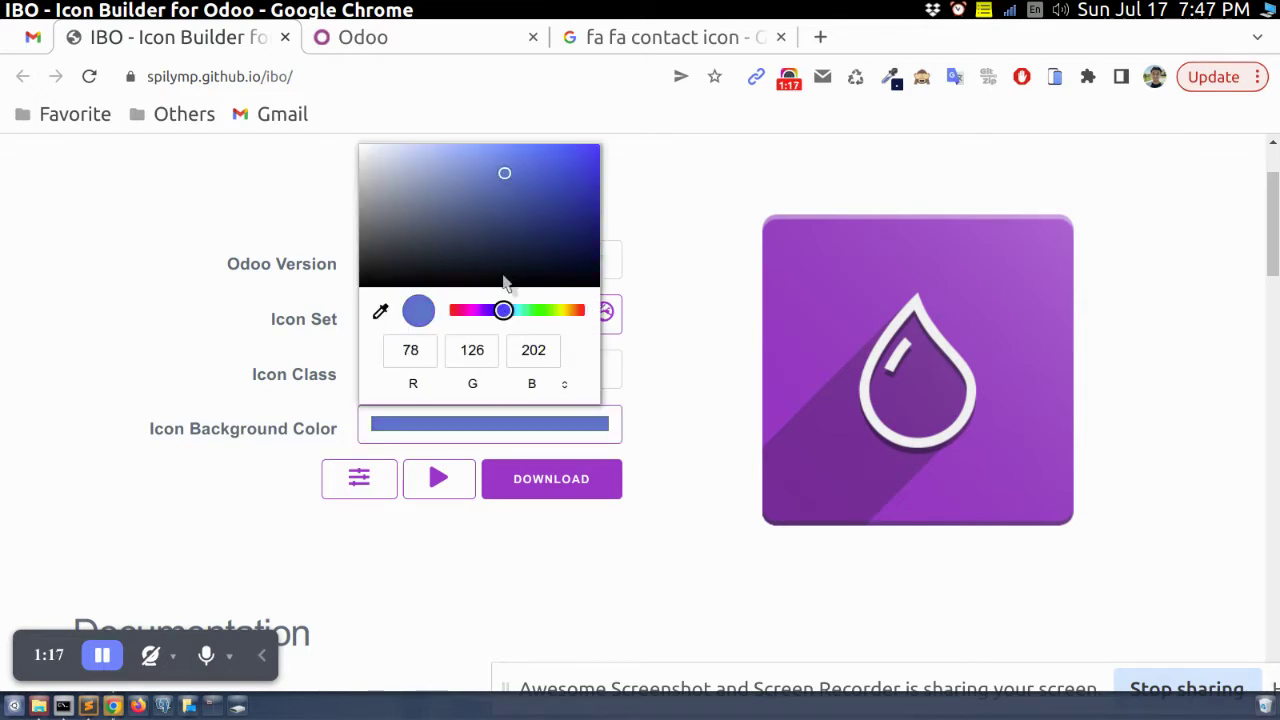
{"action": "left_click", "coordinate": [673, 387]}
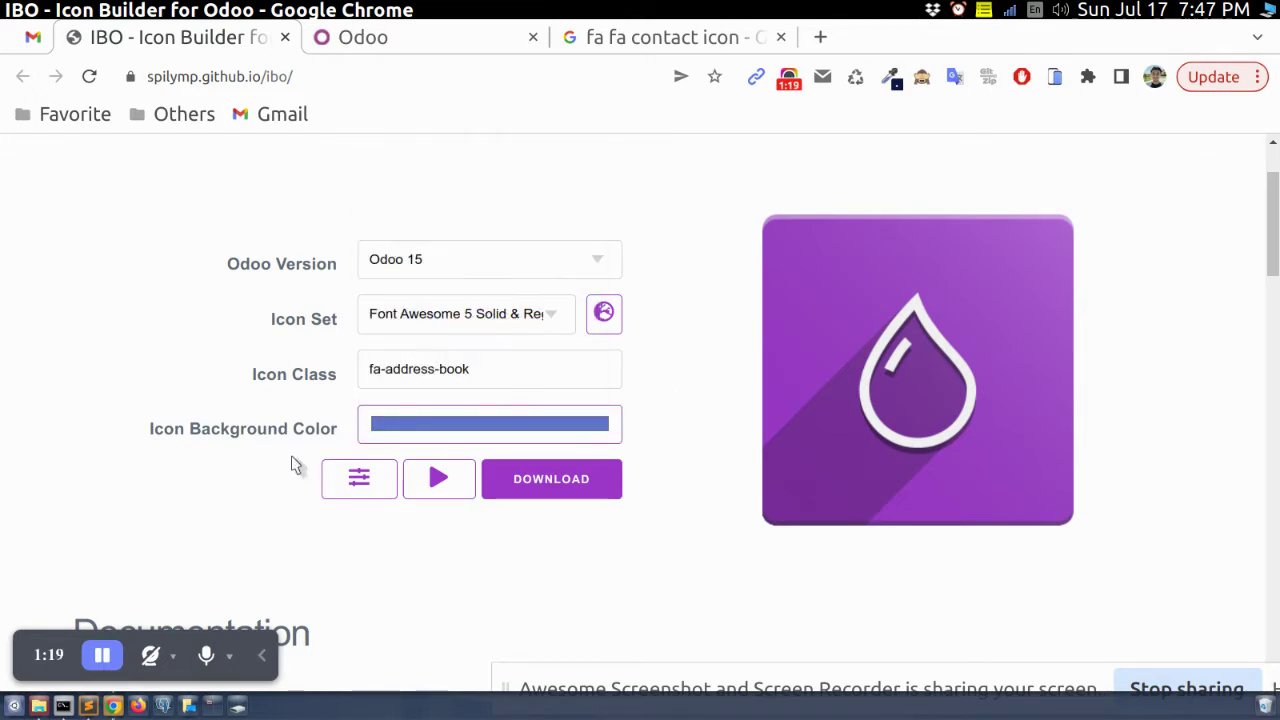
{"action": "left_click", "coordinate": [444, 484]}
{"action": "left_click", "coordinate": [444, 484]}
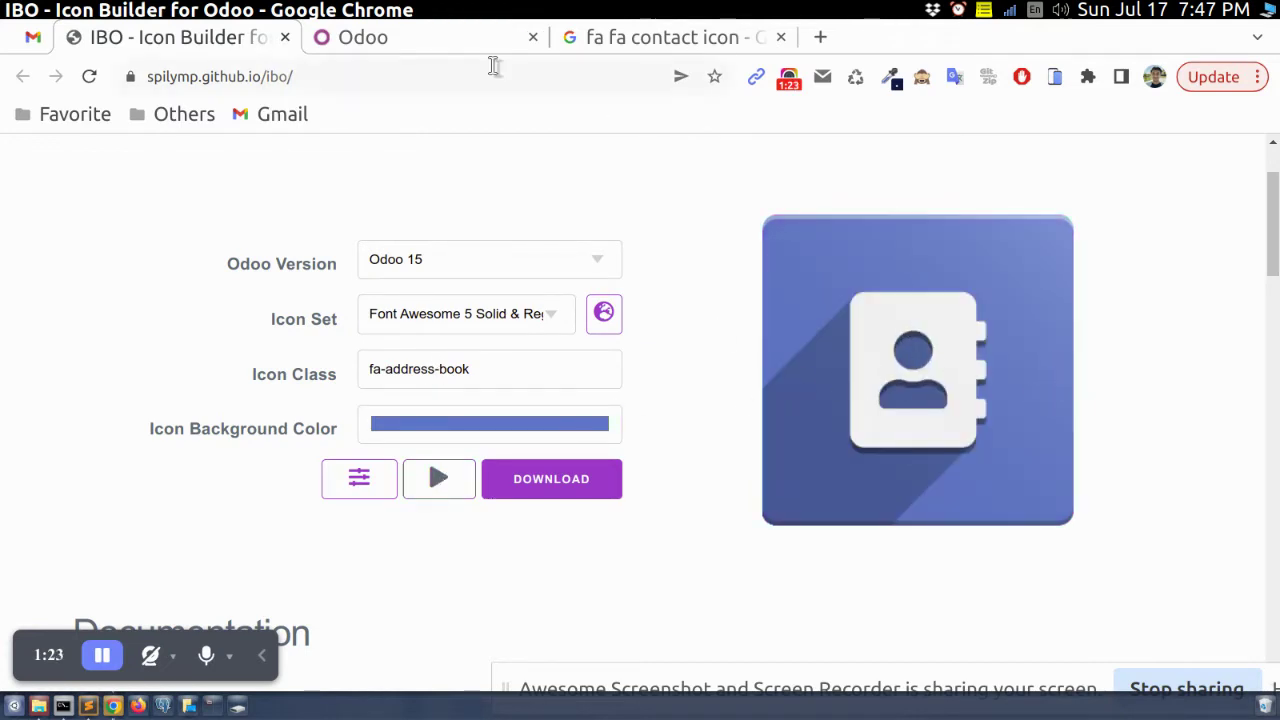
Check the Contacts icon in Odoo, set the icon background color to light green (RGB 157, 226, 194) and regenerate the preview.
{"action": "left_click", "coordinate": [500, 40]}
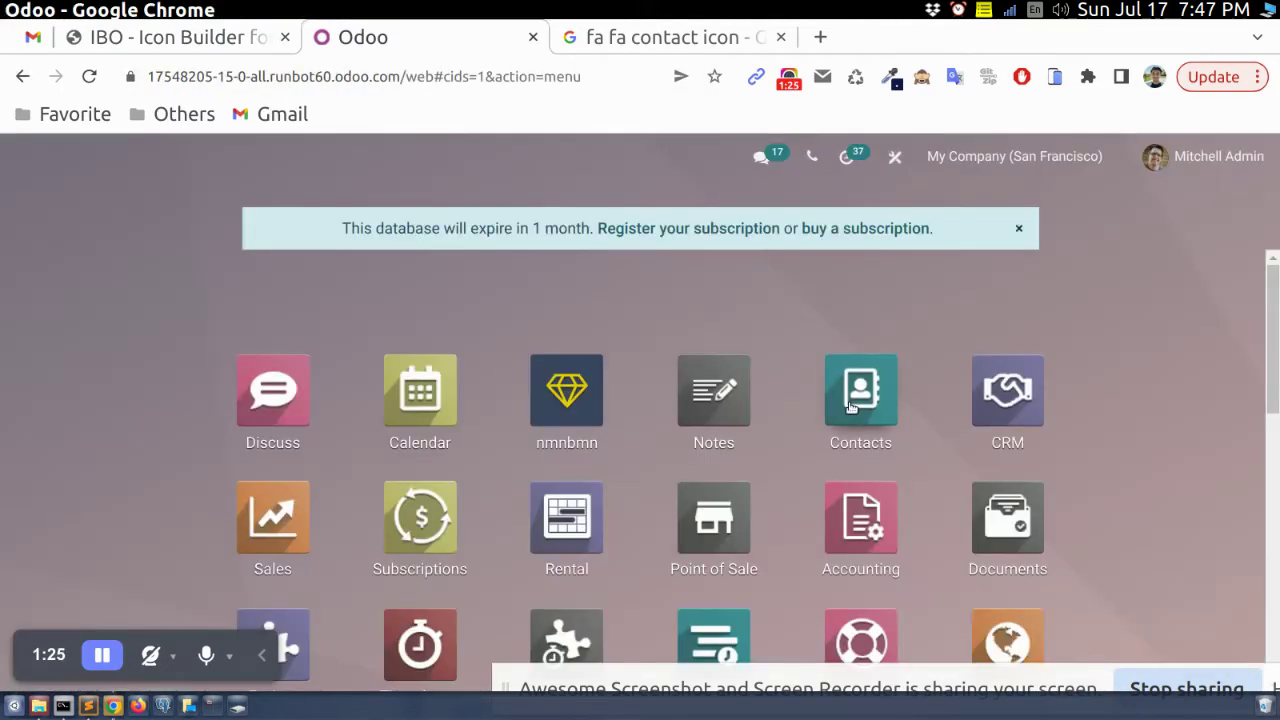
{"action": "left_click", "coordinate": [110, 40]}
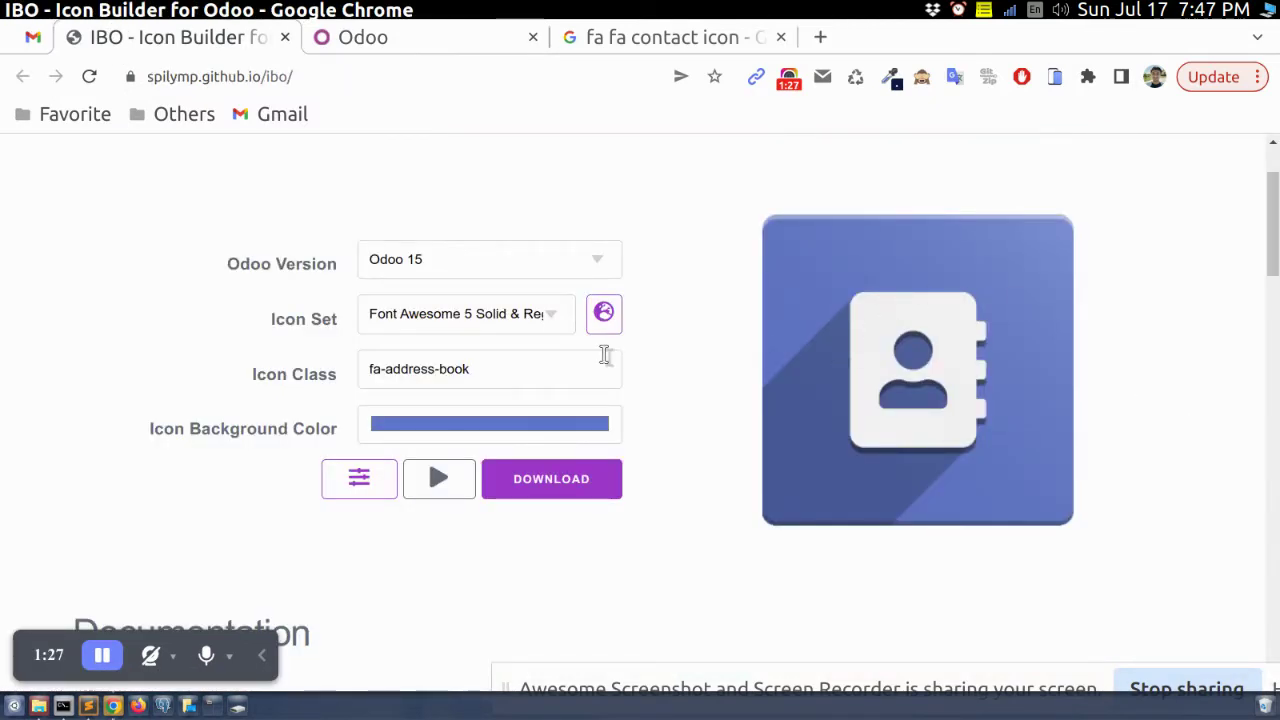
{"action": "left_click", "coordinate": [503, 432]}
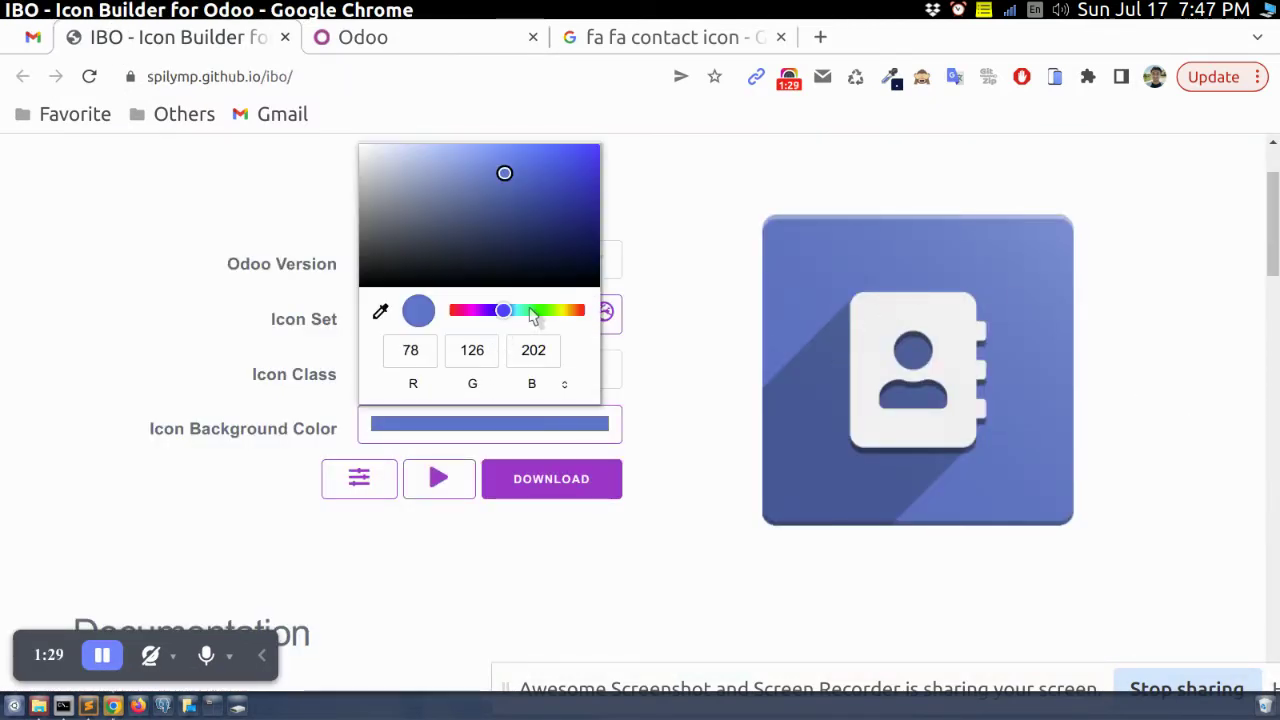
{"action": "left_click", "coordinate": [529, 311]}
{"action": "left_click", "coordinate": [432, 162]}
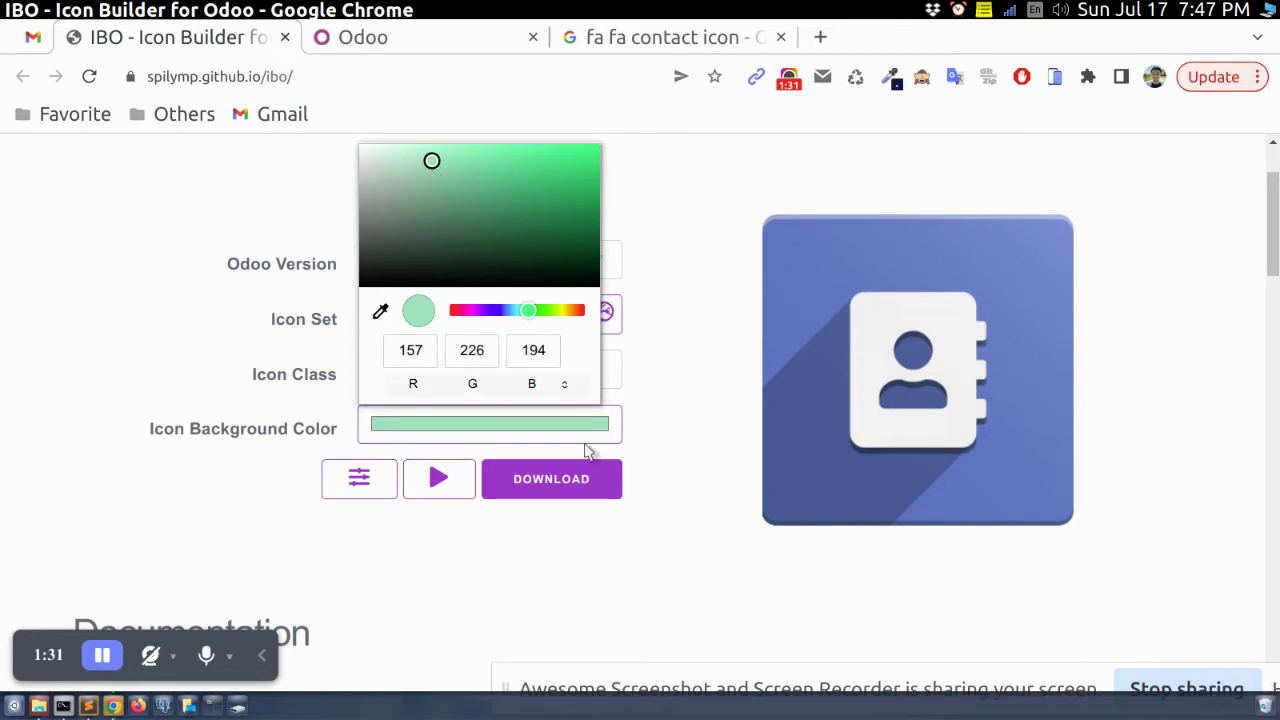
{"action": "left_click", "coordinate": [716, 471]}
{"action": "left_click", "coordinate": [452, 480]}
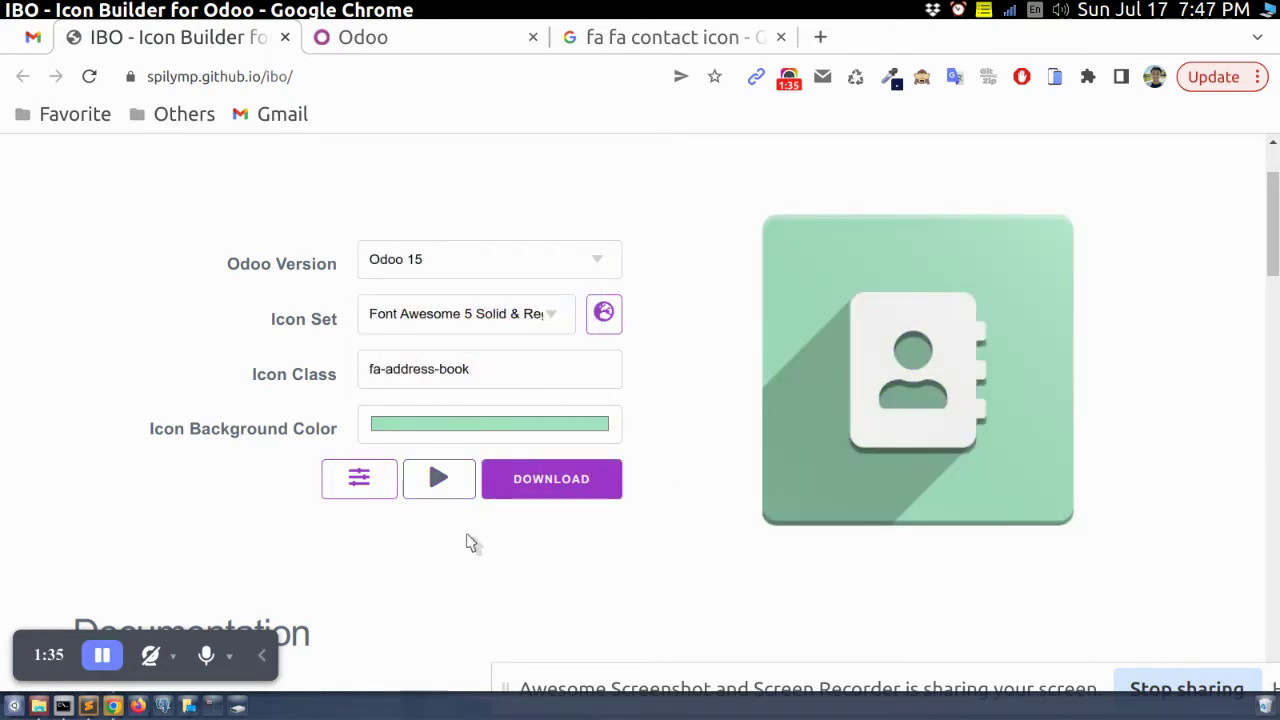
Download the generated icon and save it as odoo_icon.png in the Documents folder.
{"action": "left_click", "coordinate": [425, 45]}
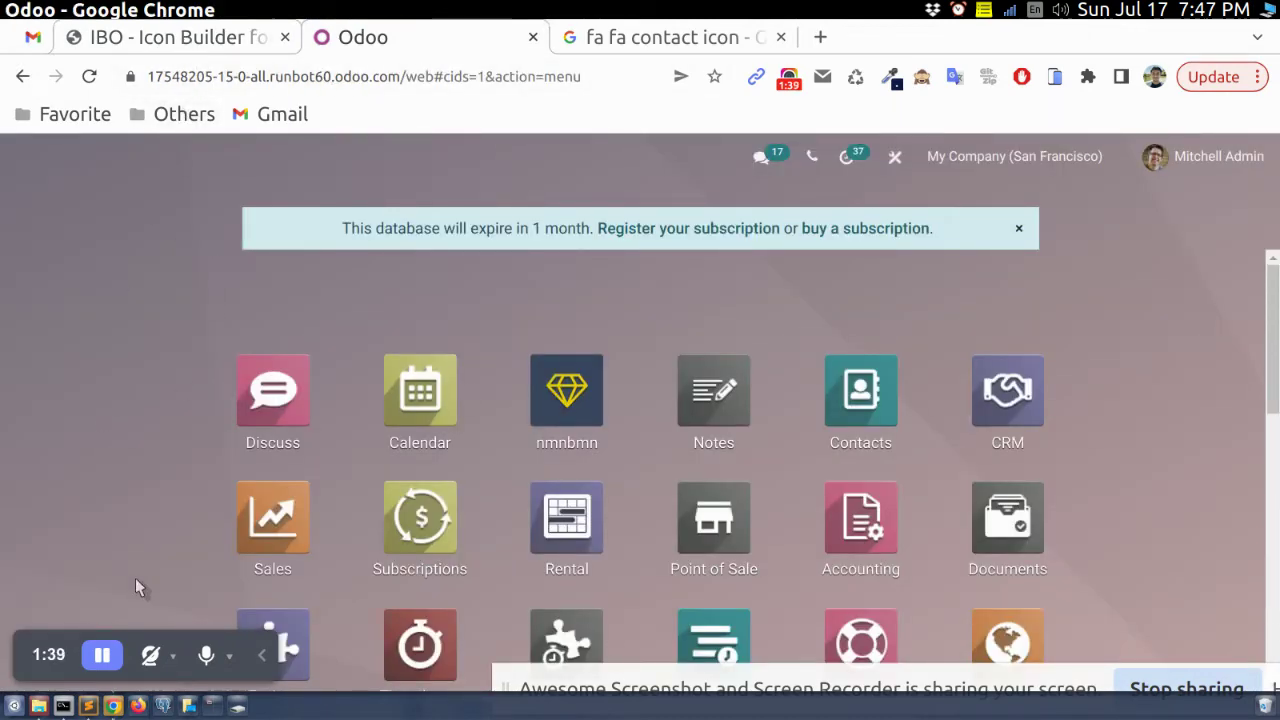
{"action": "key", "text": "ctrl+shift+Tab"}
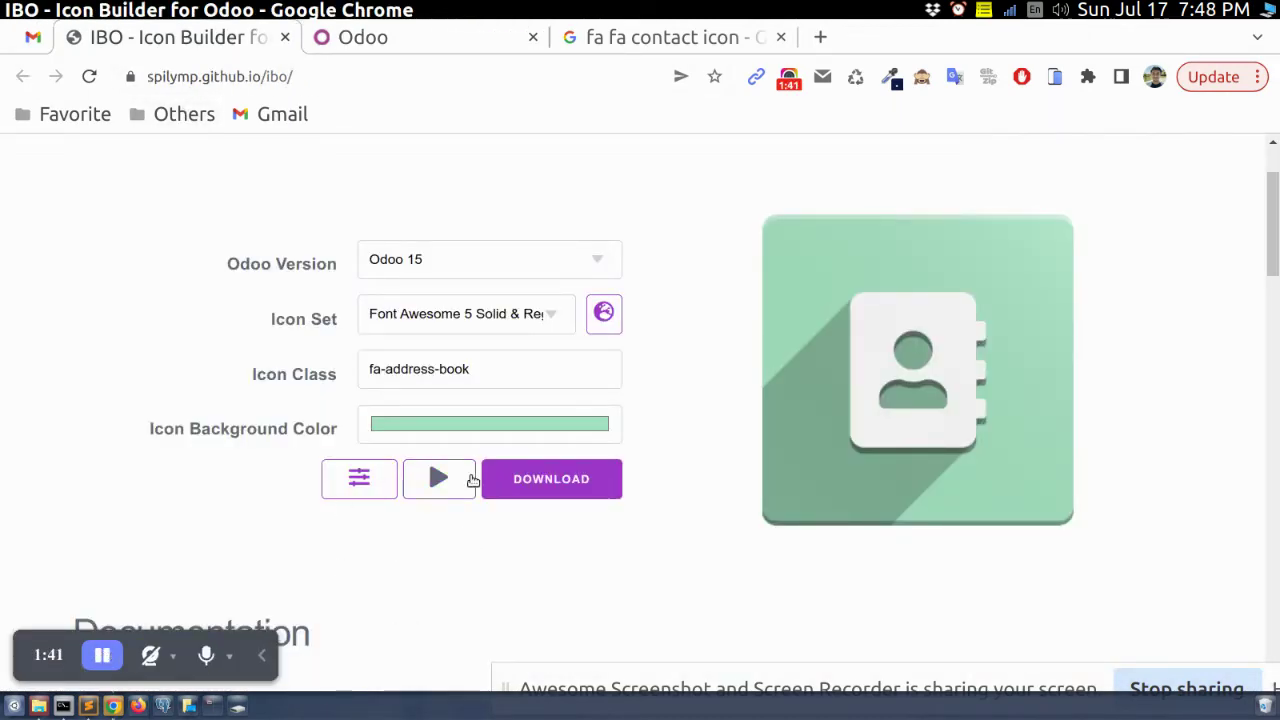
{"action": "left_click", "coordinate": [557, 480]}
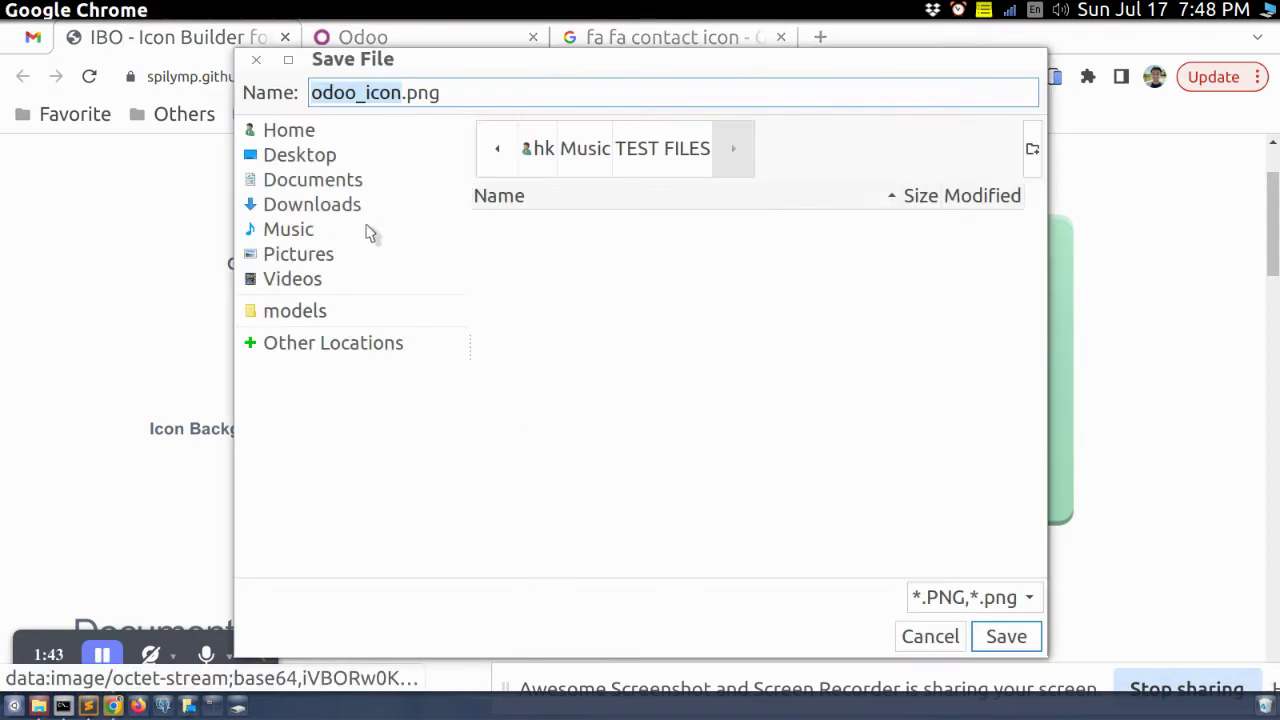
{"action": "left_click", "coordinate": [327, 188]}
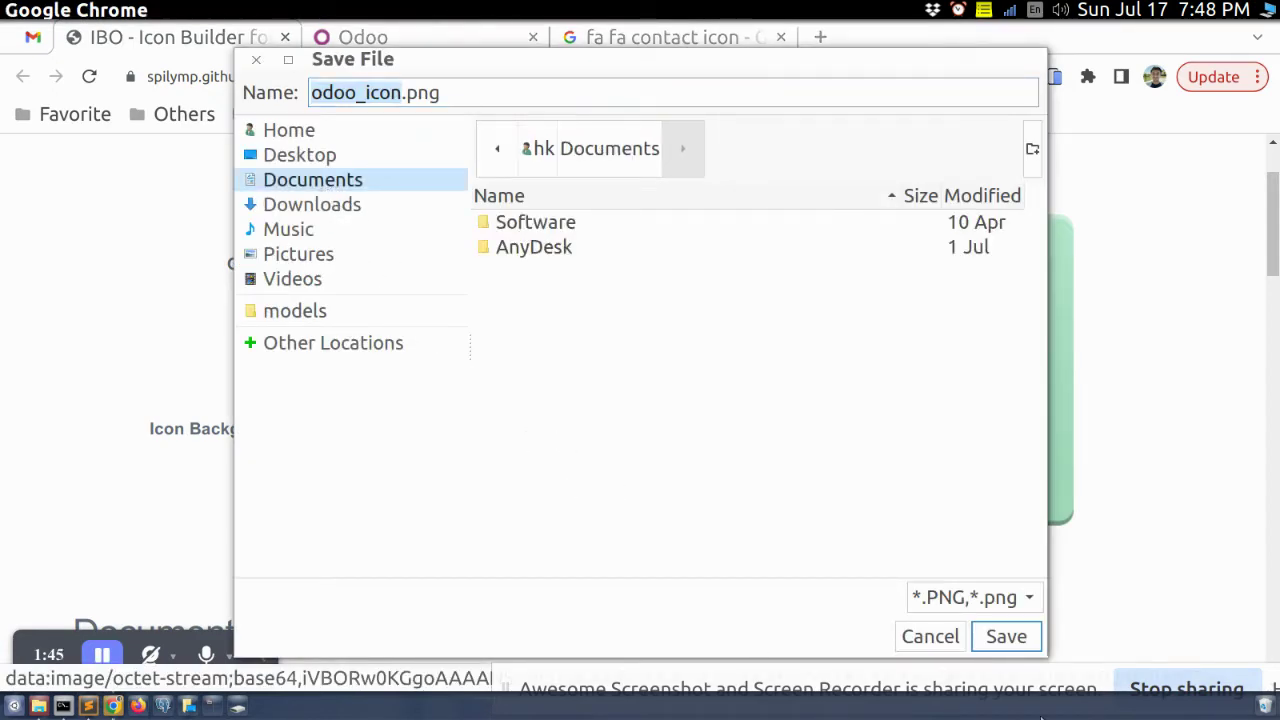
{"action": "left_click", "coordinate": [1006, 637]}
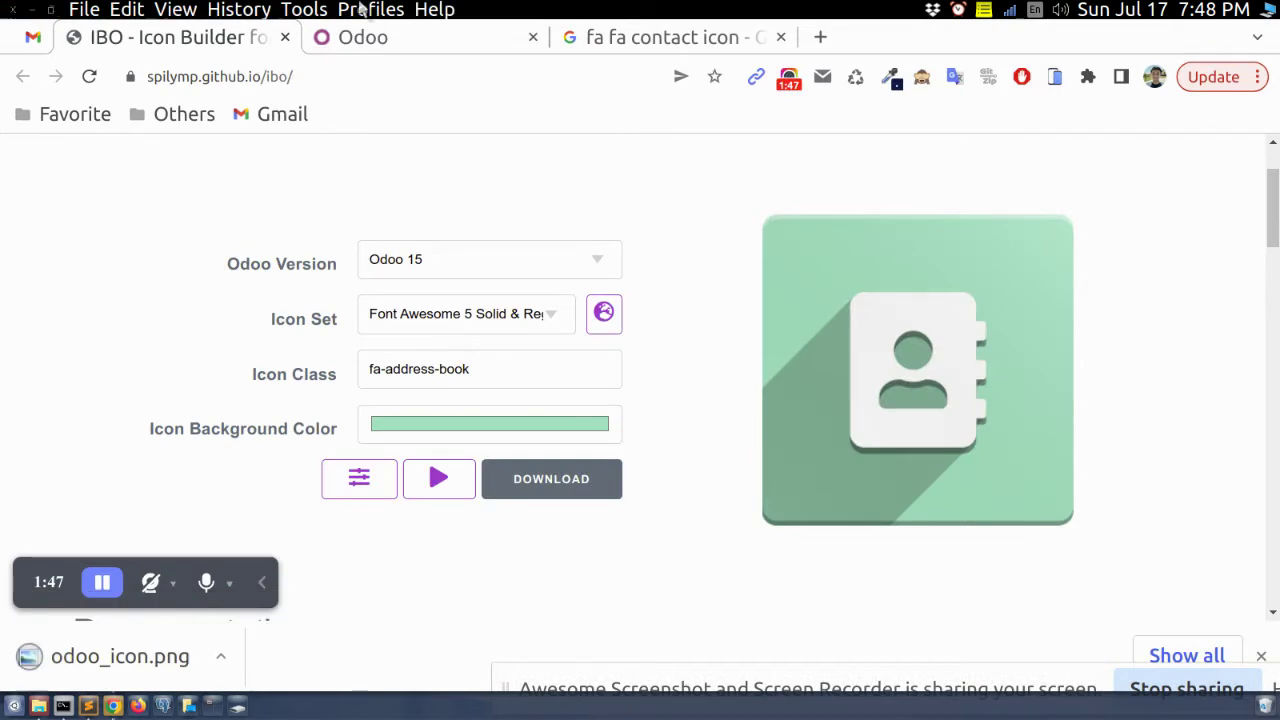
Activate the developer mode in Odoo's General Settings.
{"action": "left_click", "coordinate": [400, 38]}
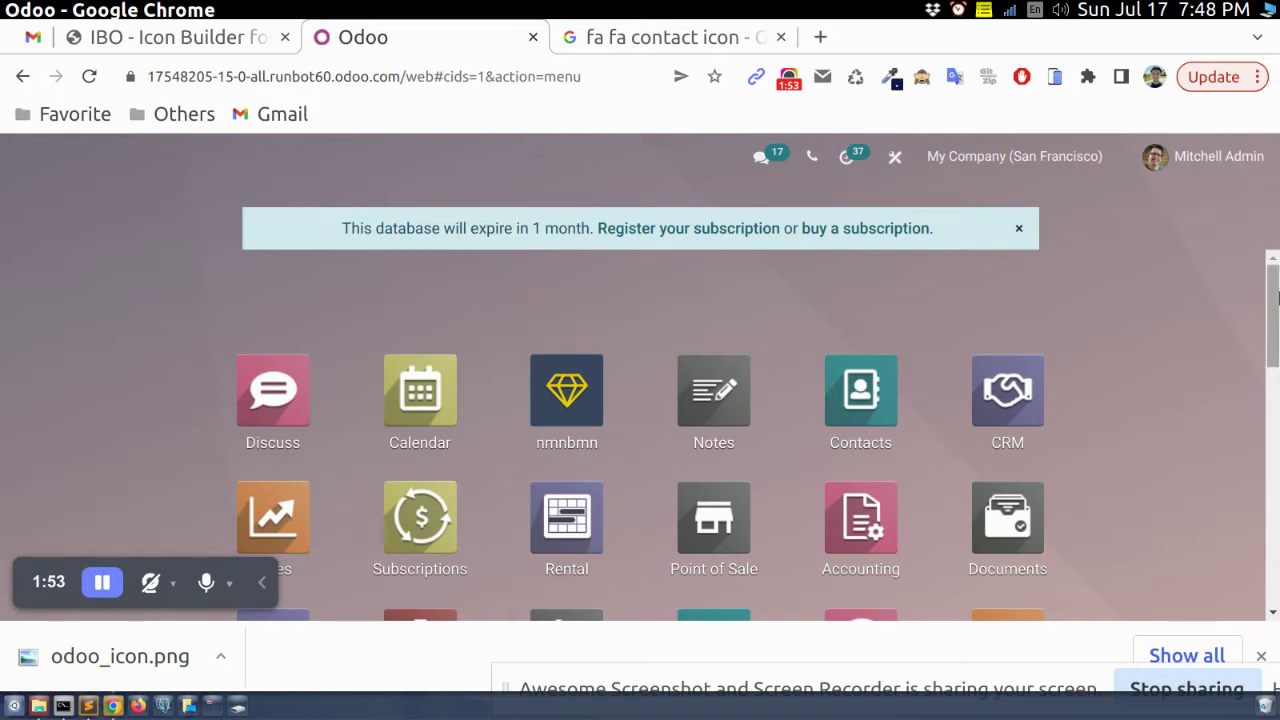
{"action": "type", "text": "setting"}
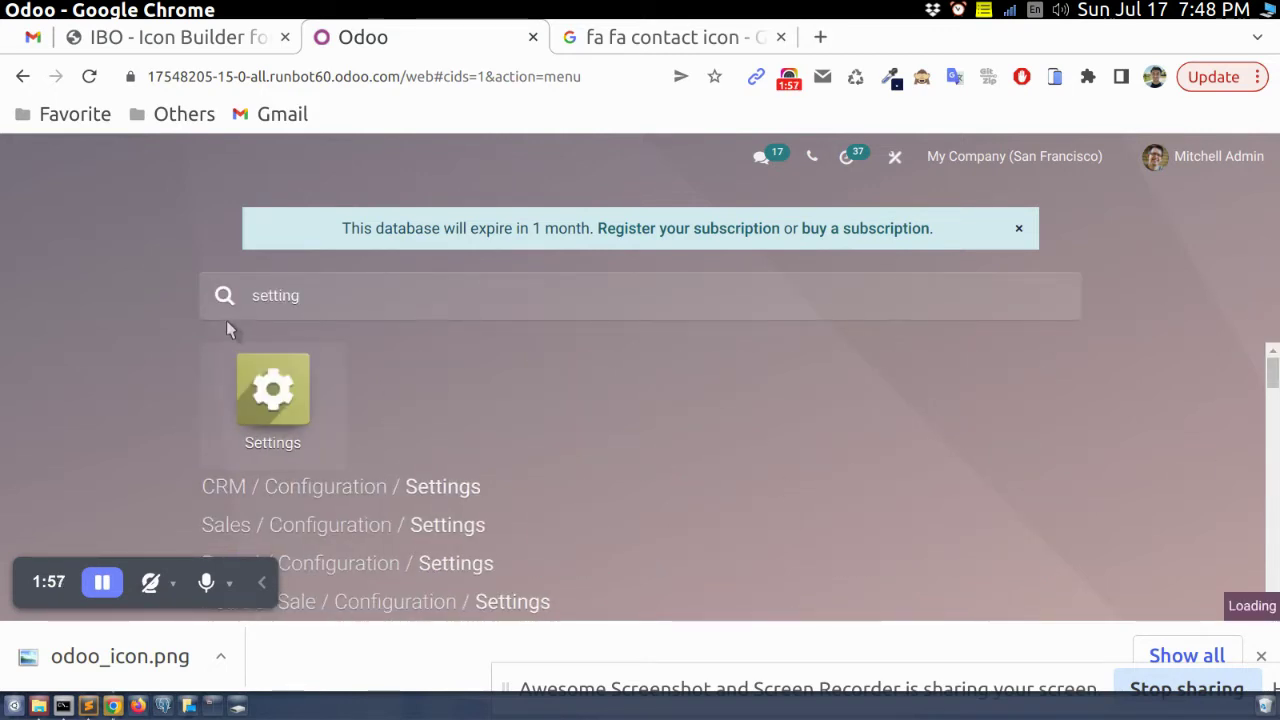
{"action": "left_click", "coordinate": [260, 403]}
{"action": "left_click_drag", "start_coordinate": [1272, 300], "coordinate": [1277, 640]}
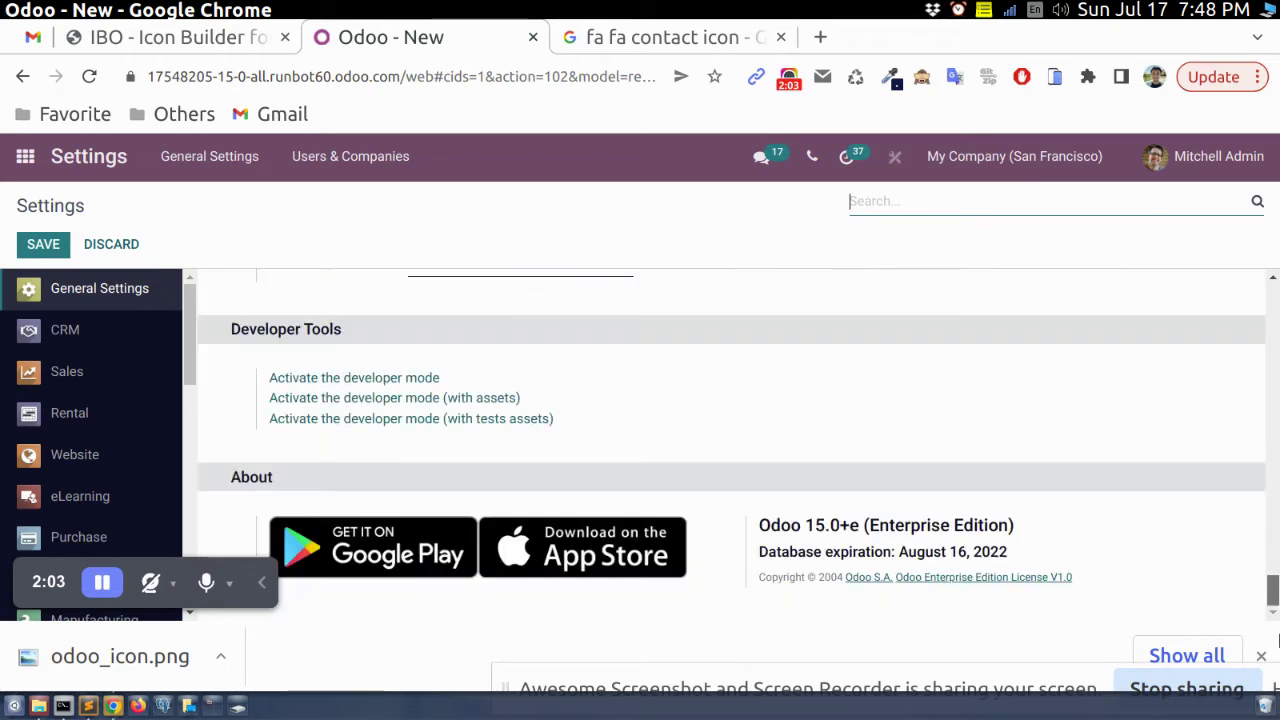
{"action": "left_click", "coordinate": [345, 377]}
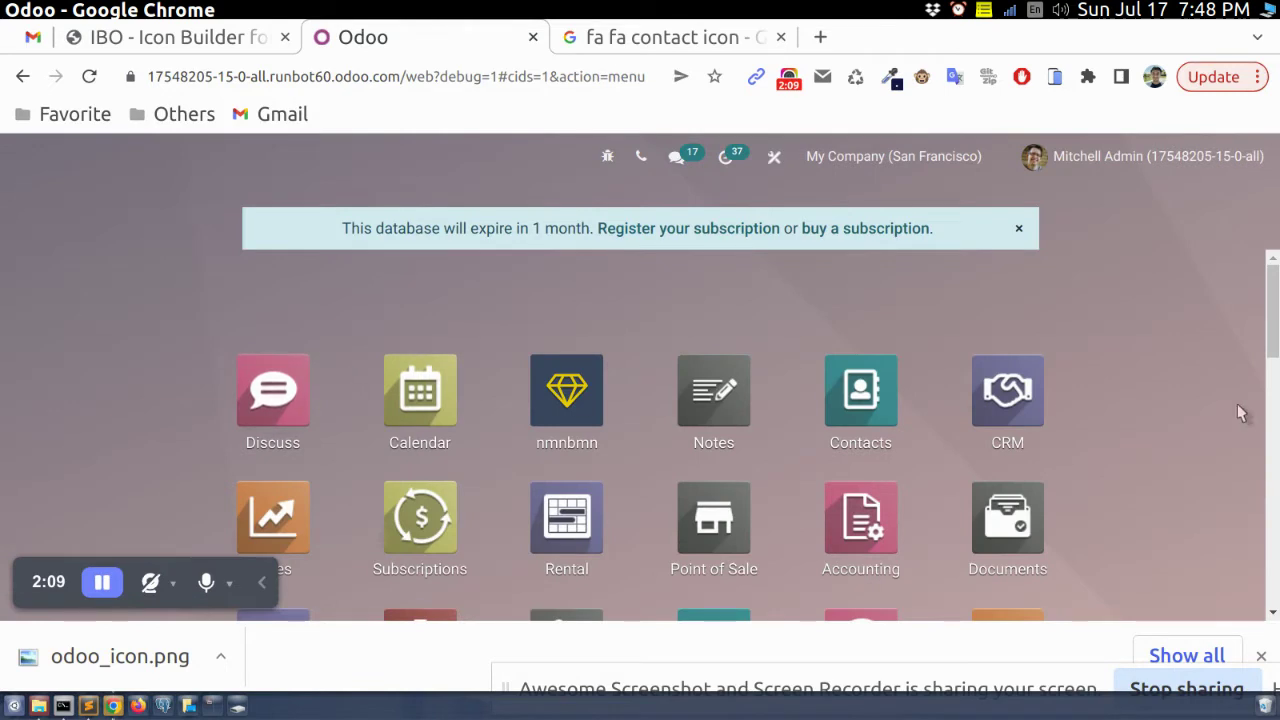
Open Odoo's technical Menu Items list and filter it by the menu name "contact".
{"action": "type", "text": "menui"}
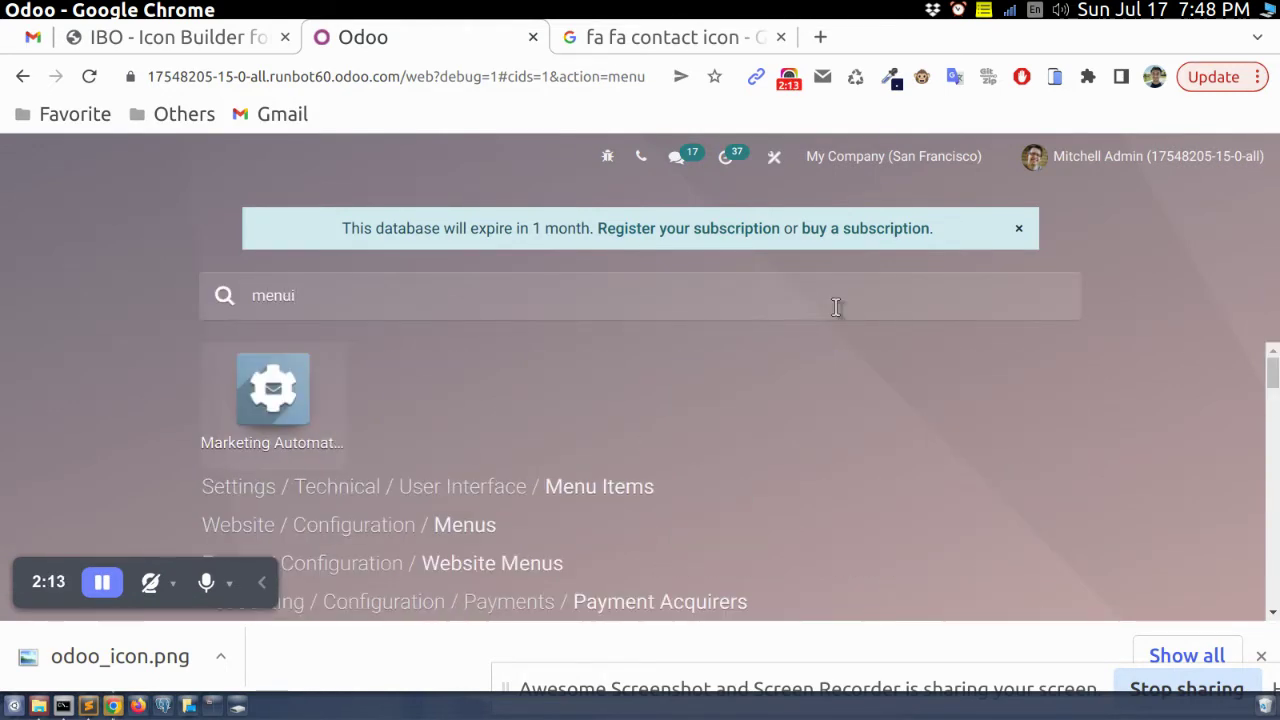
{"action": "left_click", "coordinate": [605, 486]}
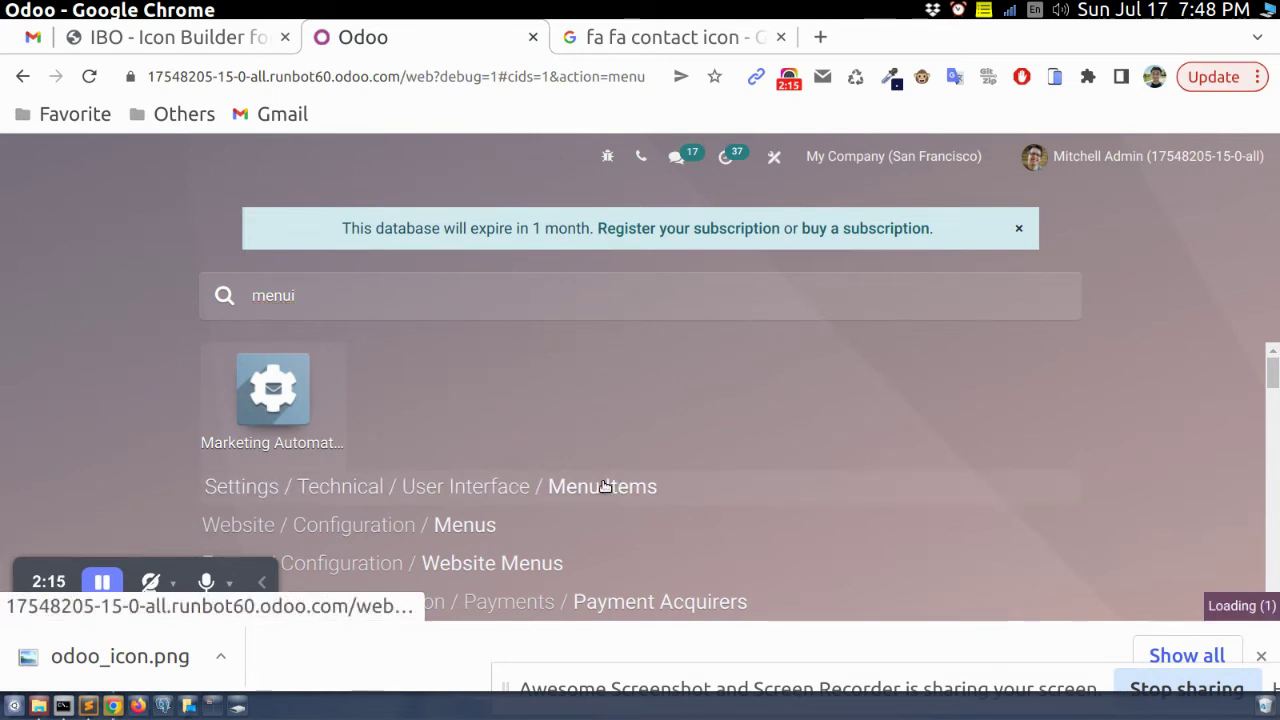
{"action": "type", "text": "cont"}
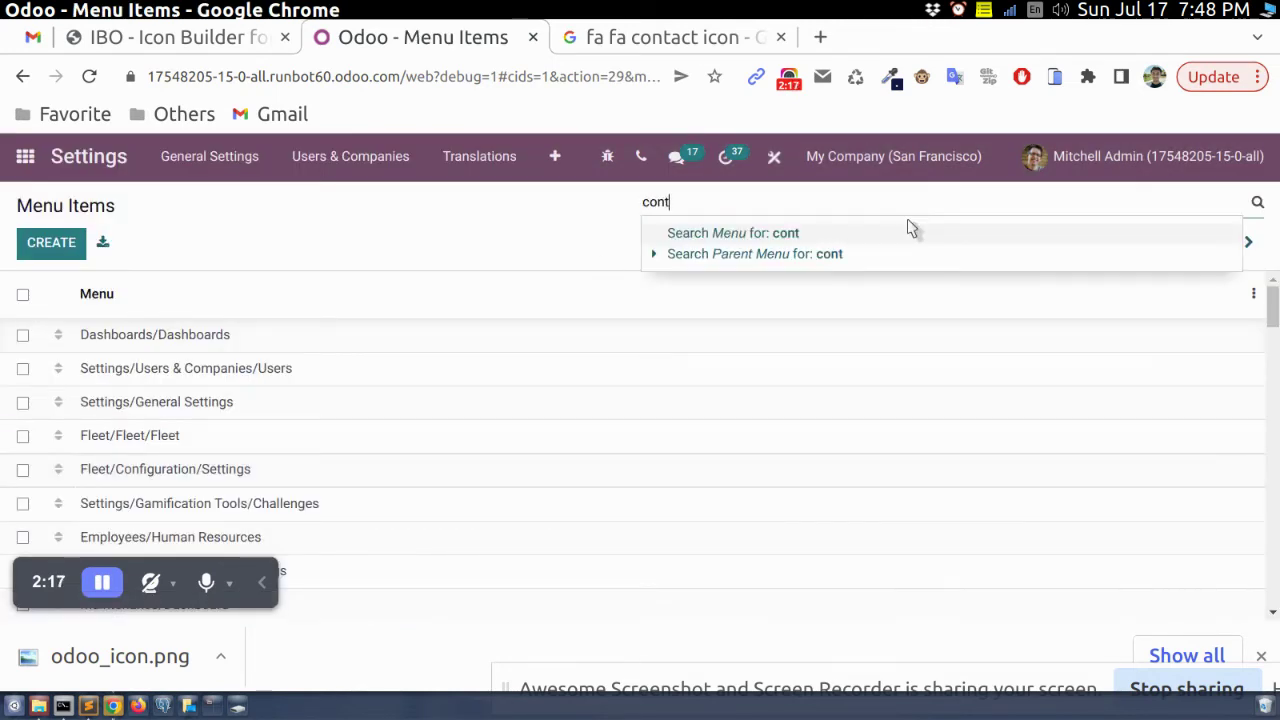
{"action": "type", "text": "act"}
{"action": "key", "text": "Return"}
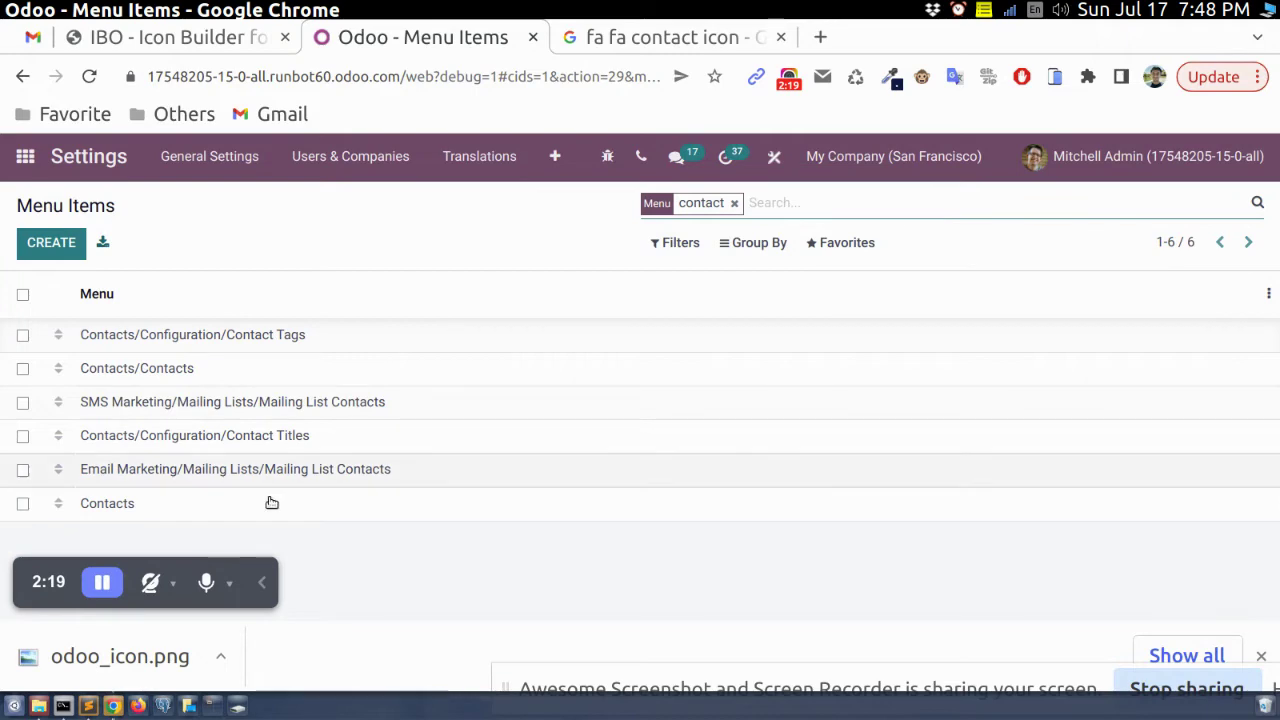
Open the top-level Contacts menu item for editing and replace its web icon image with odoo_icon.png from the Documents folder.
{"action": "left_click", "coordinate": [231, 512]}
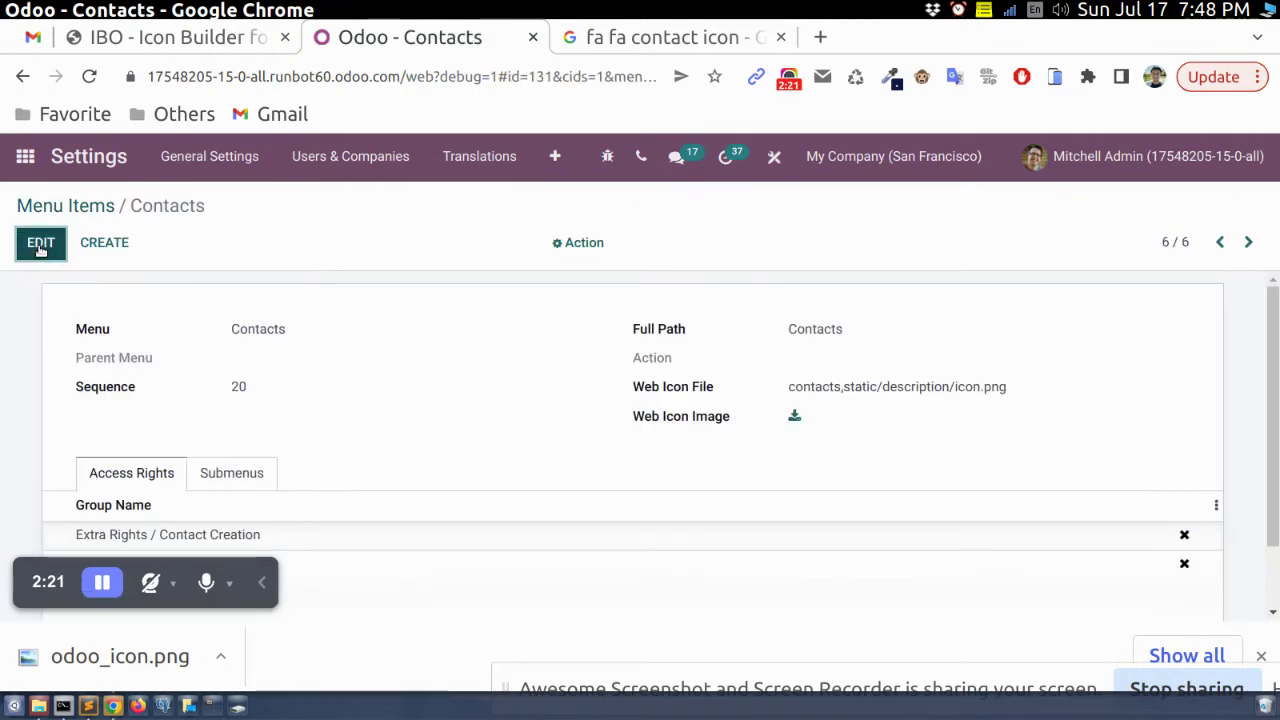
{"action": "left_click", "coordinate": [40, 245]}
{"action": "left_click", "coordinate": [1123, 418]}
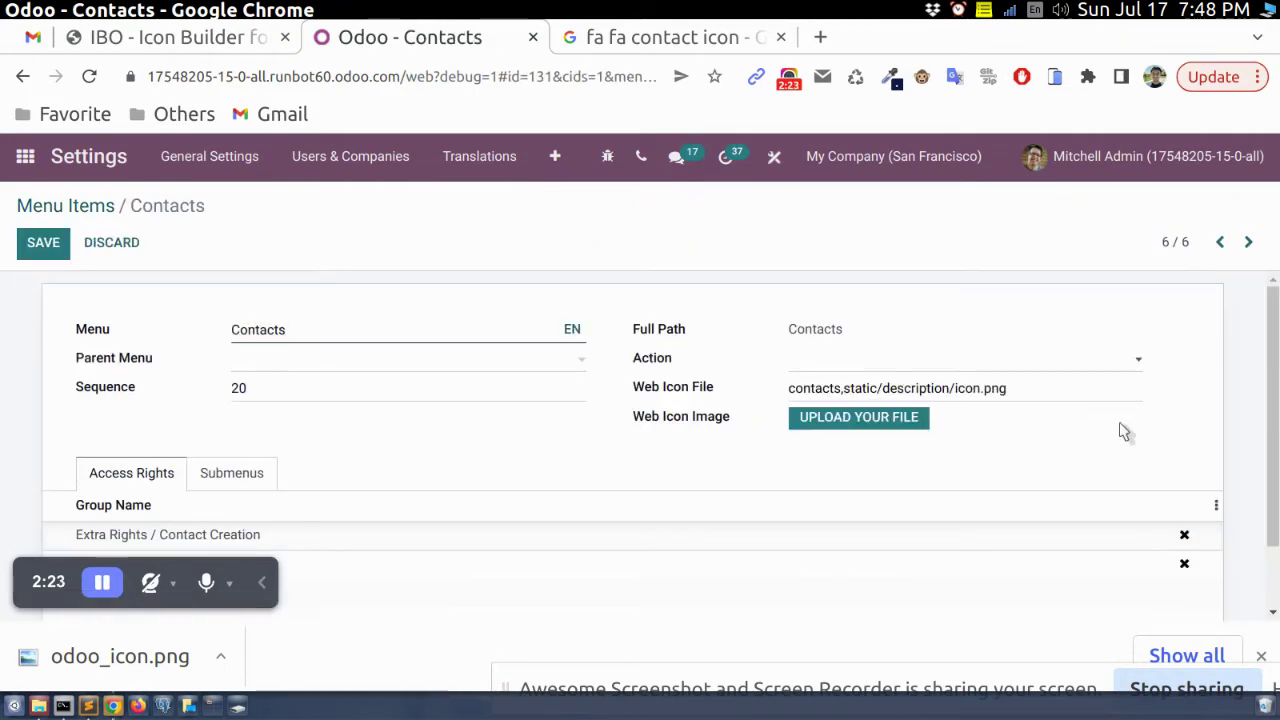
{"action": "left_click", "coordinate": [822, 419]}
{"action": "left_click", "coordinate": [277, 168]}
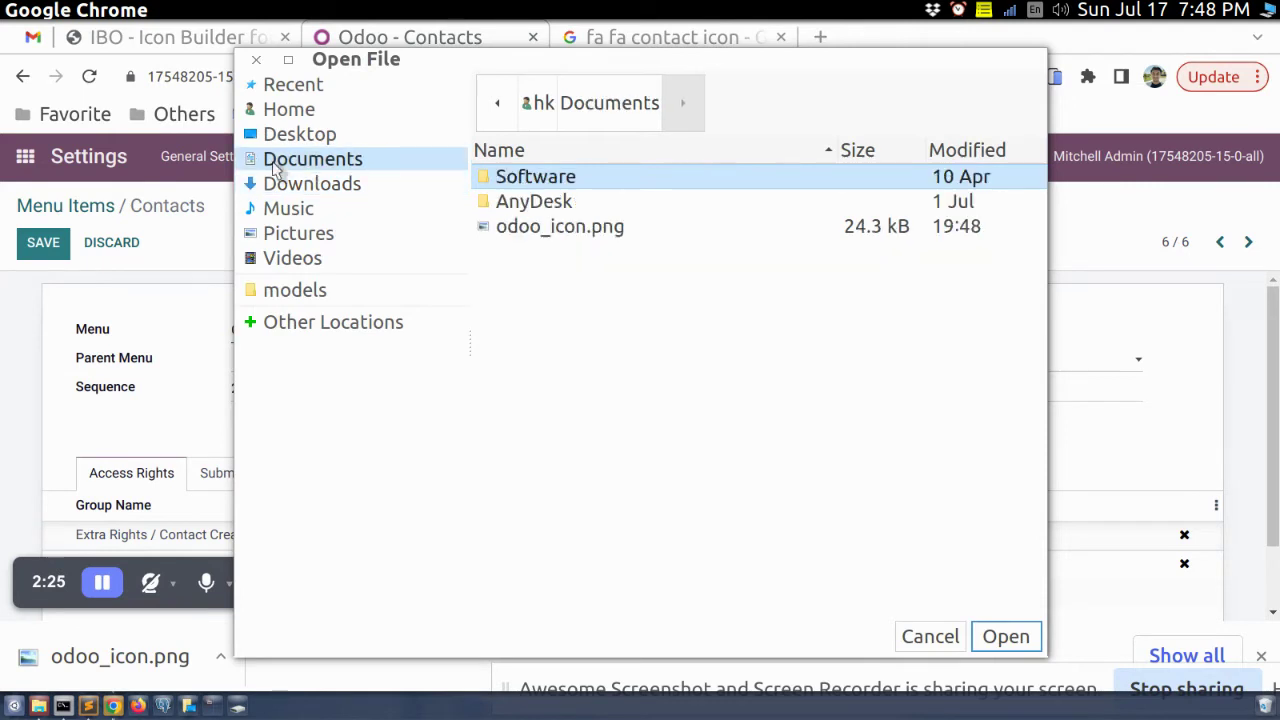
{"action": "double_click", "coordinate": [545, 226]}
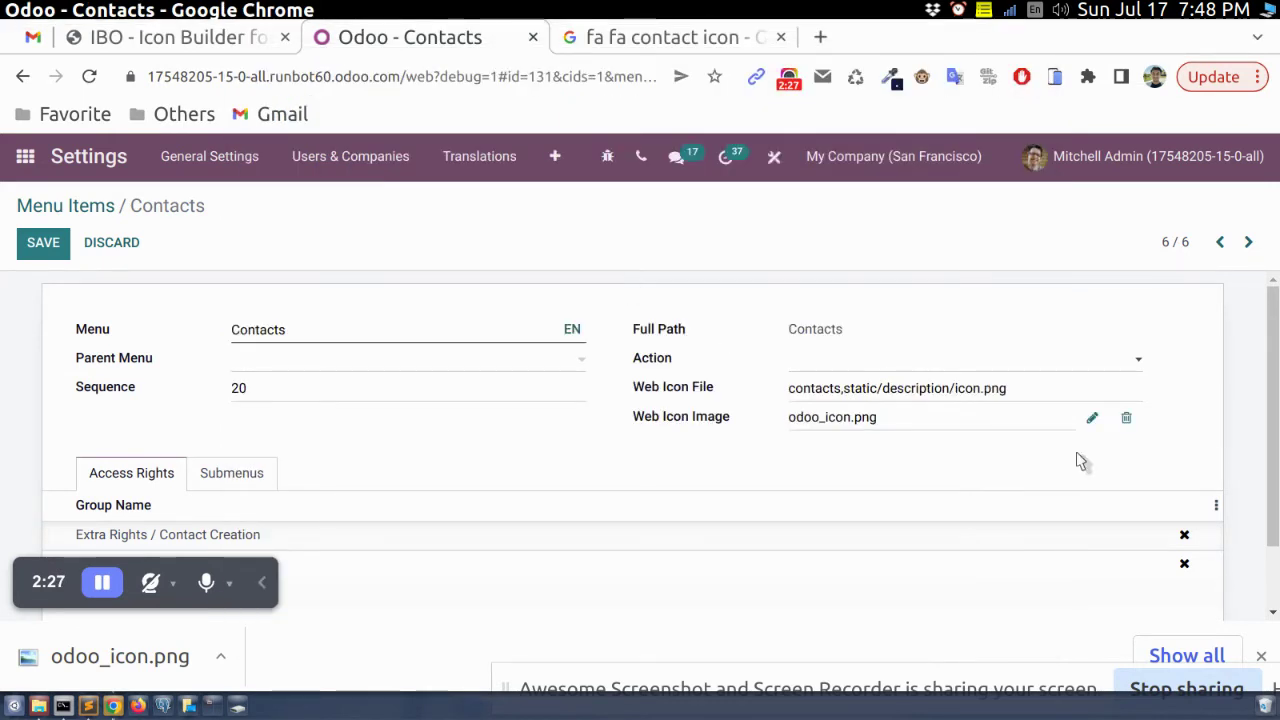
Clear the Web Icon File path of the Contacts menu item and save the record.
{"action": "triple_click", "coordinate": [1023, 387]}
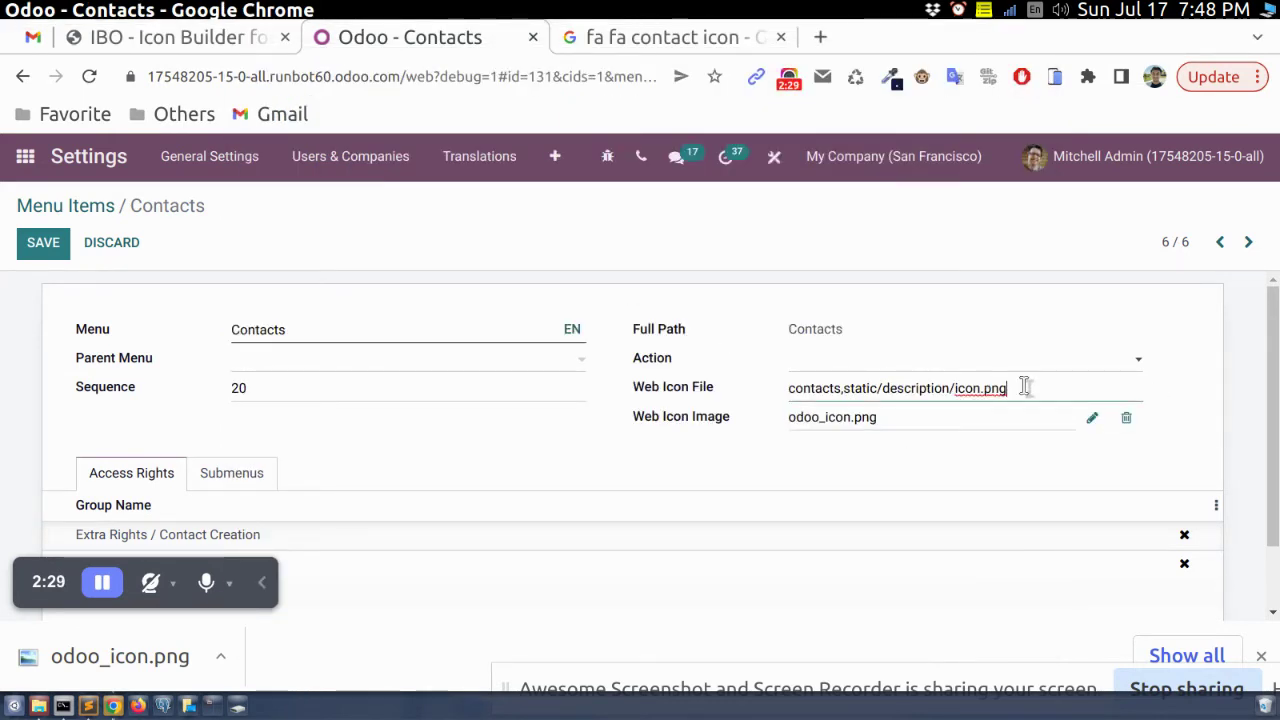
{"action": "key", "text": "BackSpace"}
{"action": "left_click", "coordinate": [210, 355]}
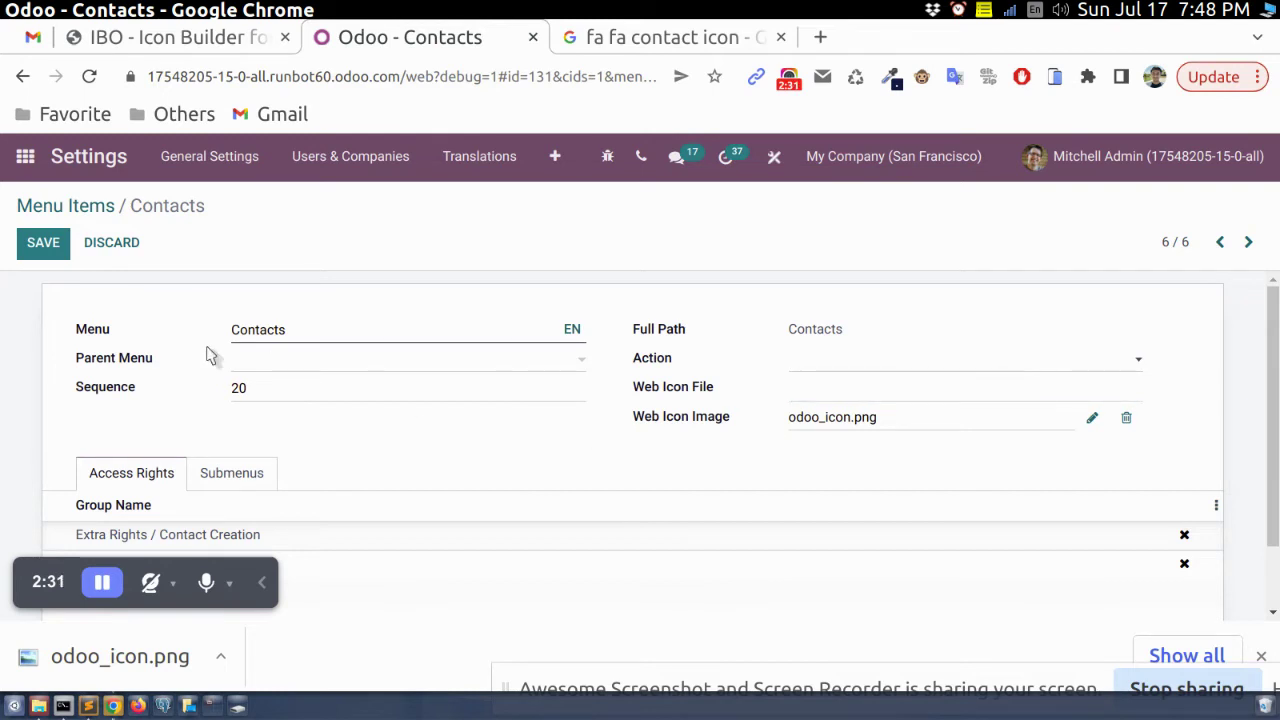
{"action": "left_click", "coordinate": [47, 248]}
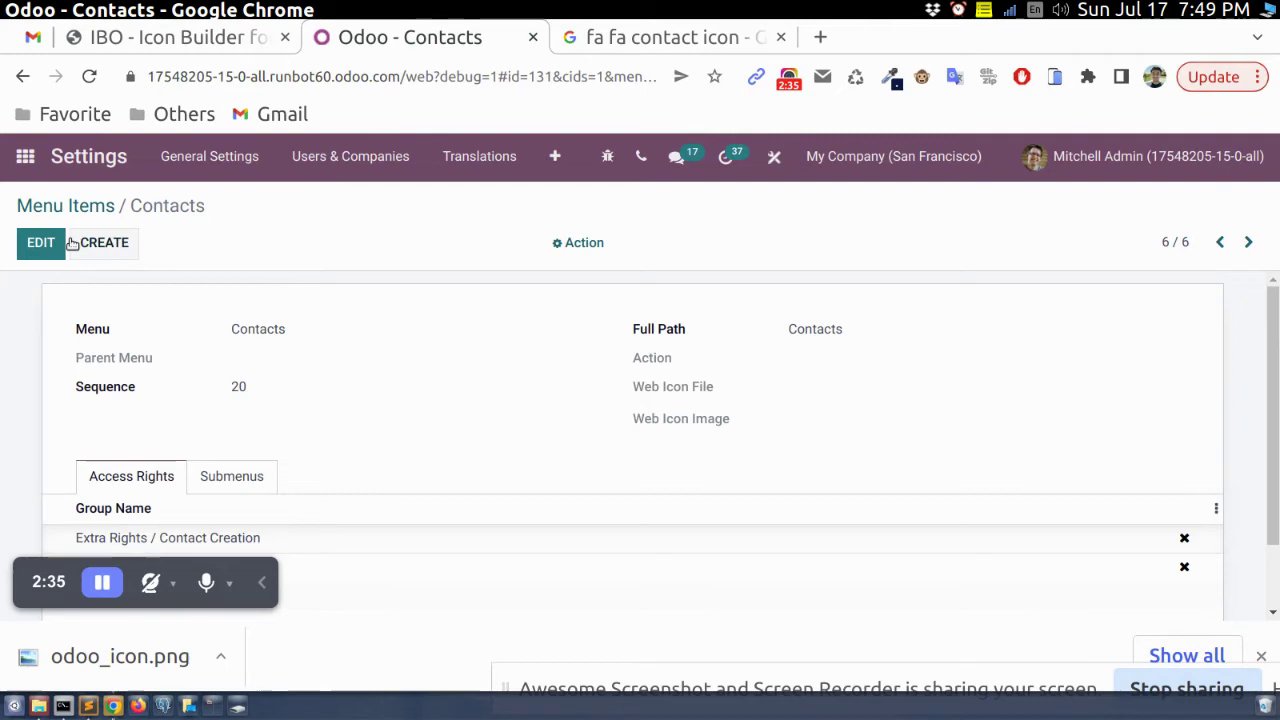
Edit the Contacts menu item again, upload odoo_icon.png as its web icon image and save.
{"action": "left_click", "coordinate": [43, 243]}
{"action": "left_click", "coordinate": [820, 420]}
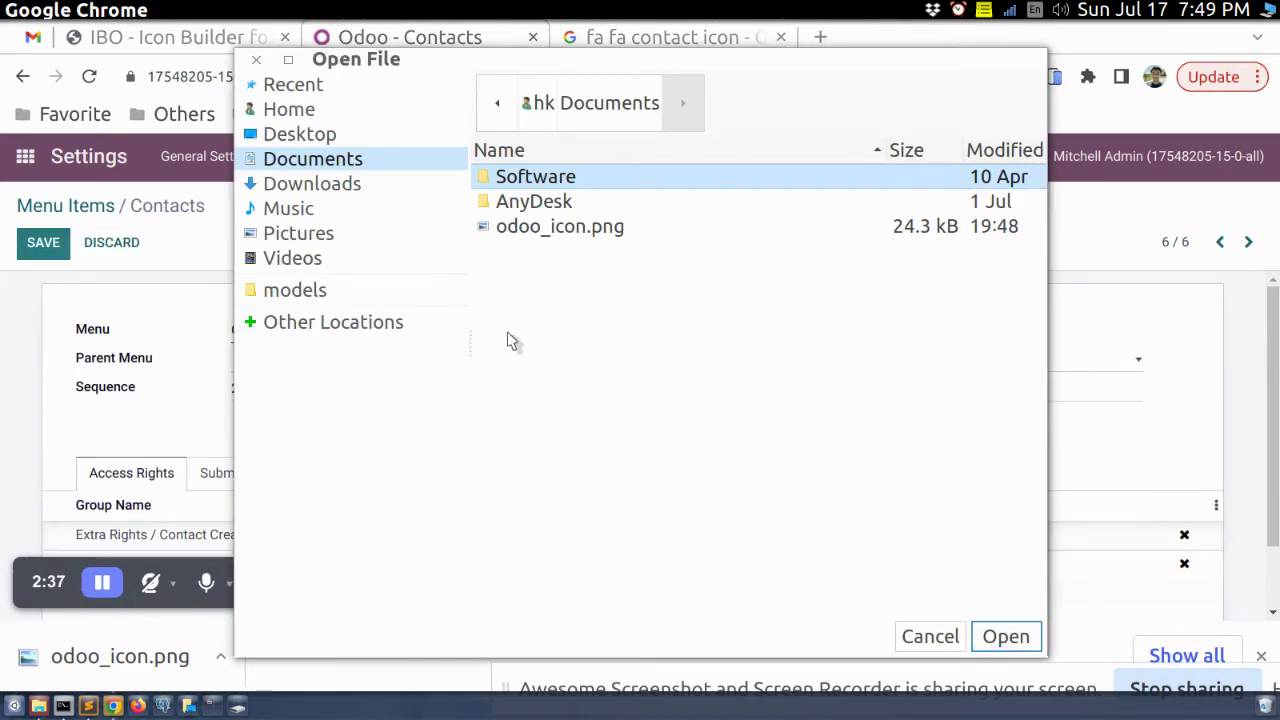
{"action": "double_click", "coordinate": [526, 230]}
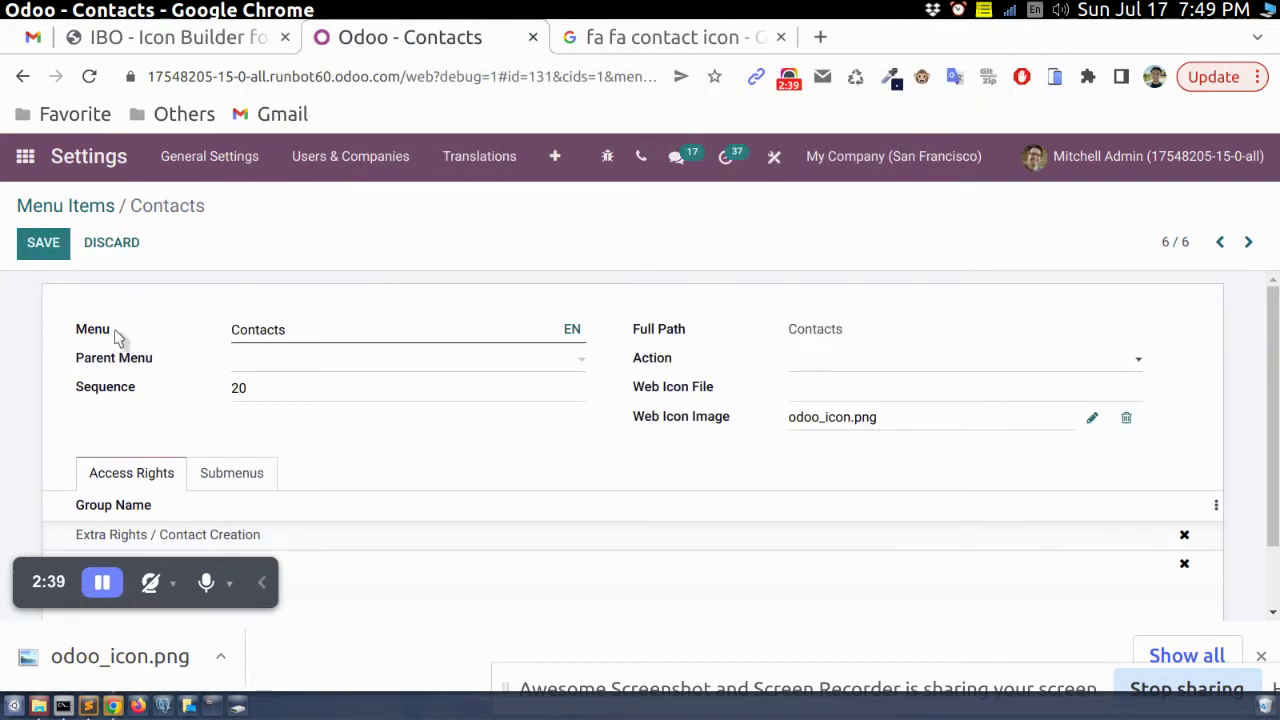
{"action": "left_click", "coordinate": [35, 250]}
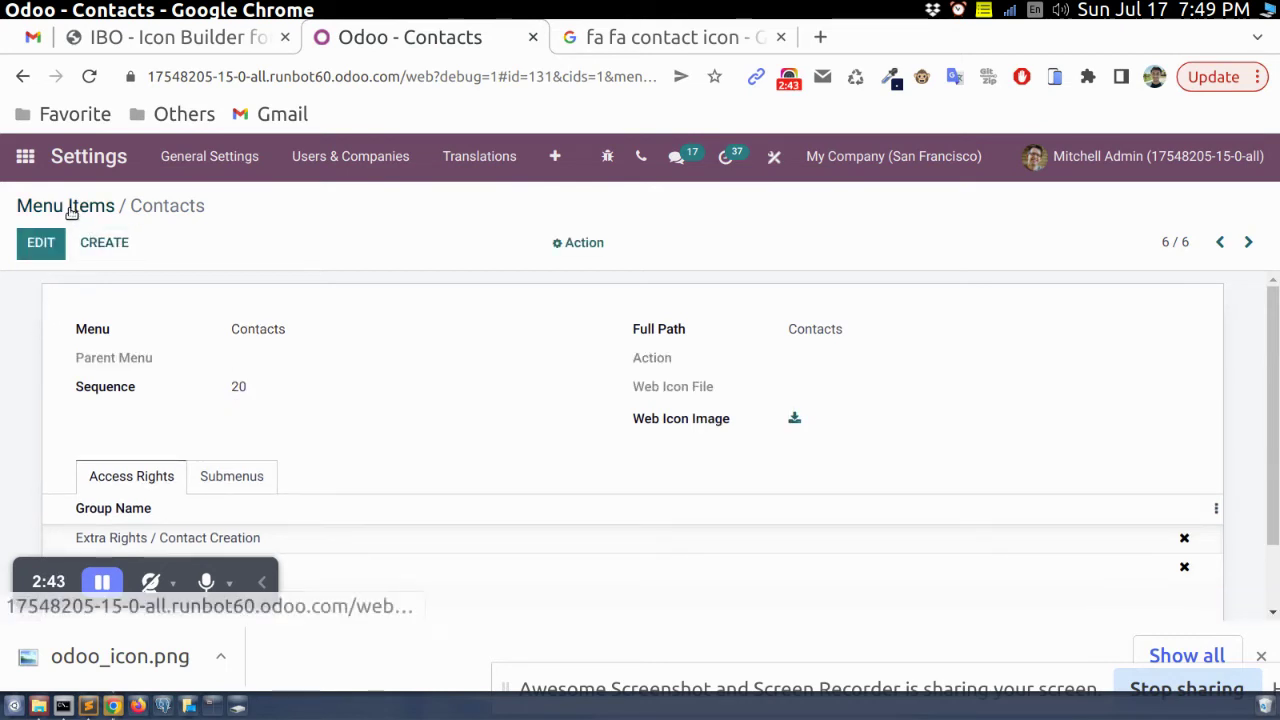
Return to the Odoo apps screen, reload the page and check the Contacts app icon among the other apps.
{"action": "left_click", "coordinate": [25, 158]}
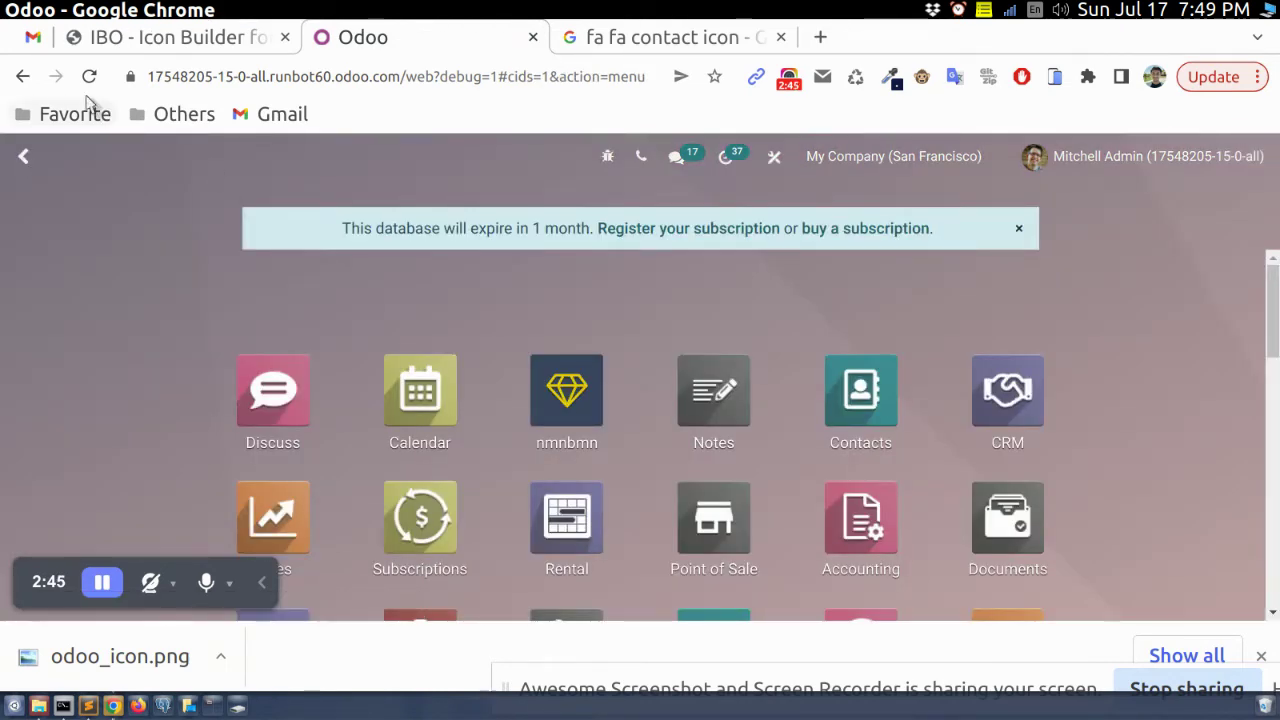
{"action": "left_click", "coordinate": [89, 76]}
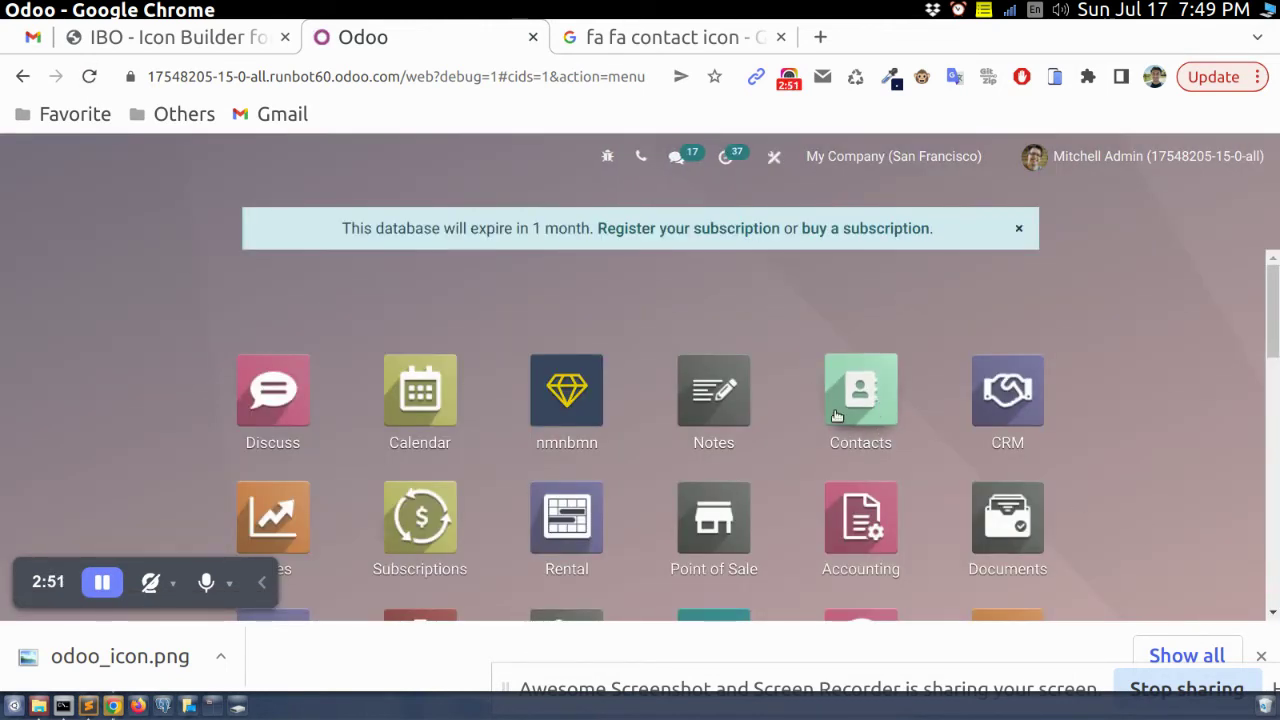
{"action": "scroll", "coordinate": [840, 418], "scroll_direction": "down", "scroll_amount": 1}
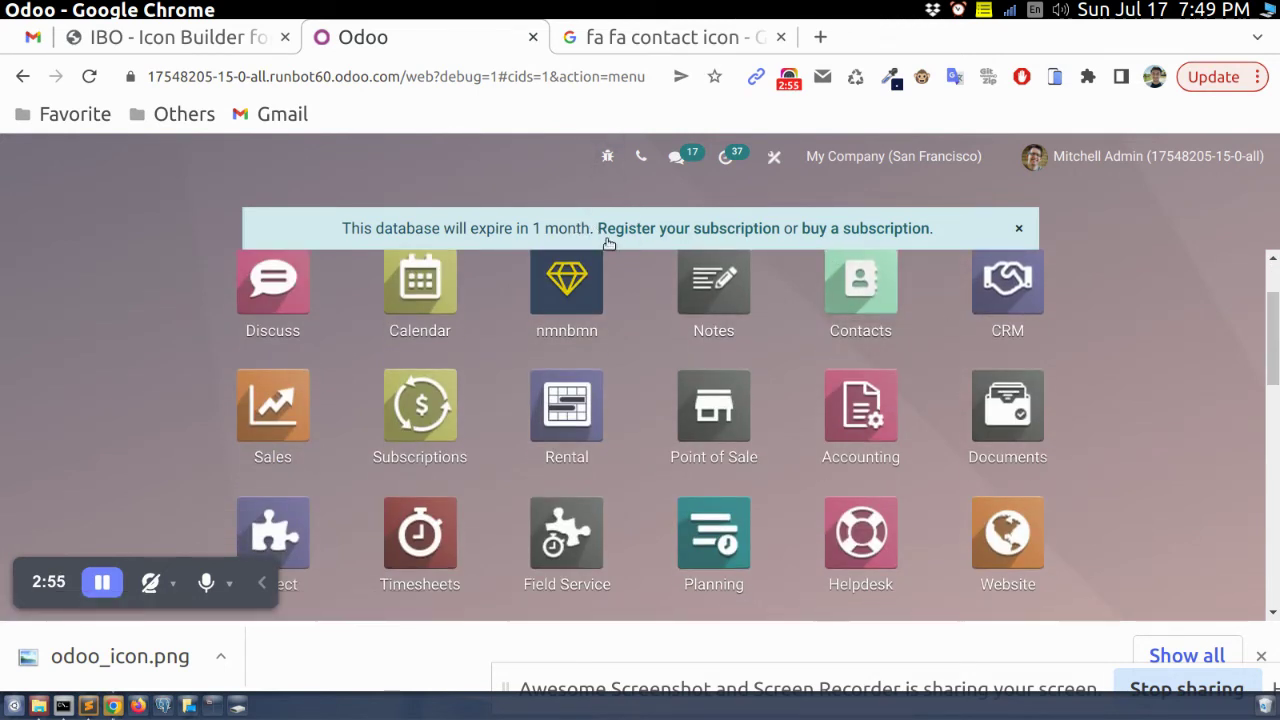
{"action": "scroll", "coordinate": [1174, 334], "scroll_direction": "up", "scroll_amount": 1}
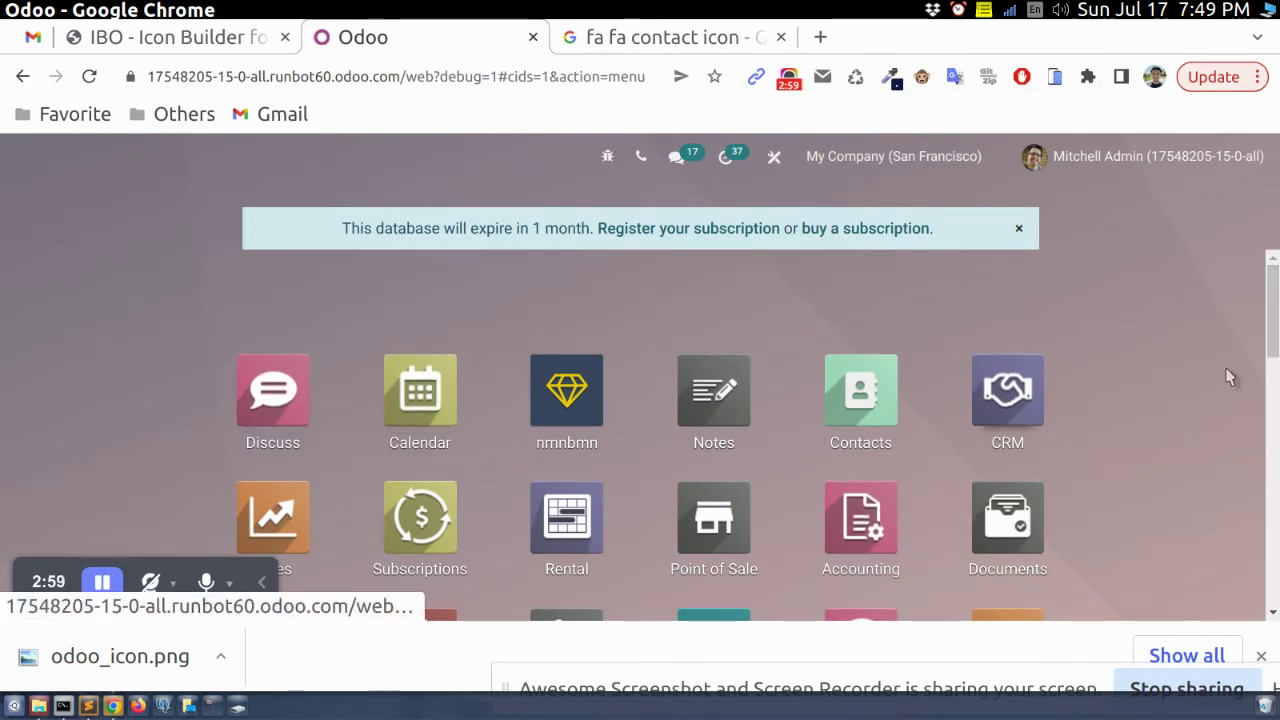
{"action": "scroll", "coordinate": [760, 375], "scroll_direction": "down", "scroll_amount": 2}
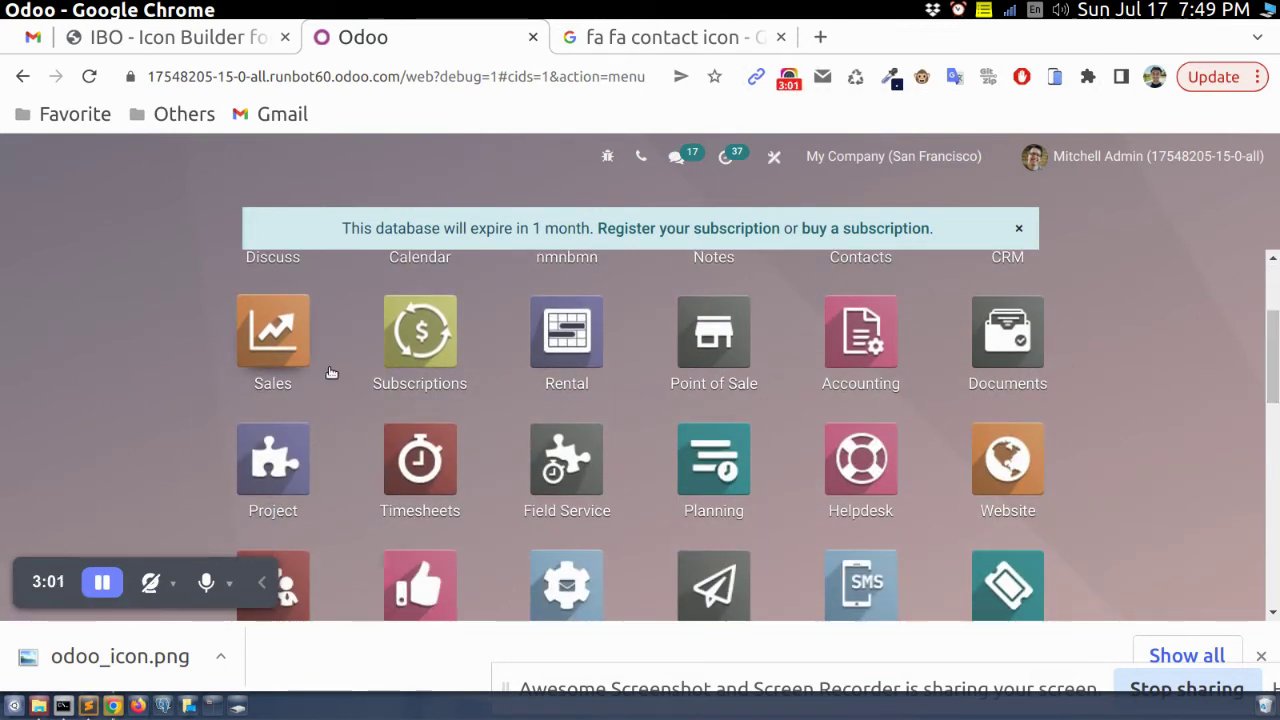
Change the Google search for the Font Awesome icon to "fa fa sales icon".
{"action": "left_click", "coordinate": [624, 44]}
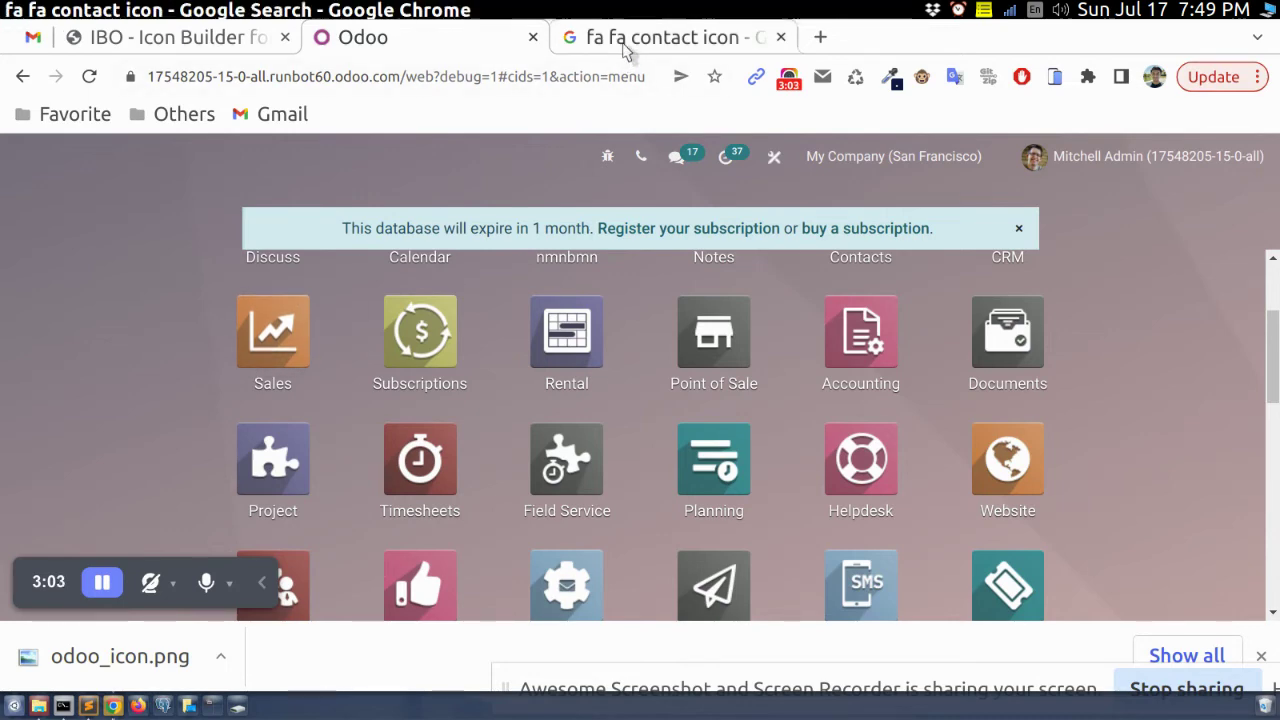
{"action": "left_click", "coordinate": [289, 183]}
{"action": "double_click", "coordinate": [297, 185]}
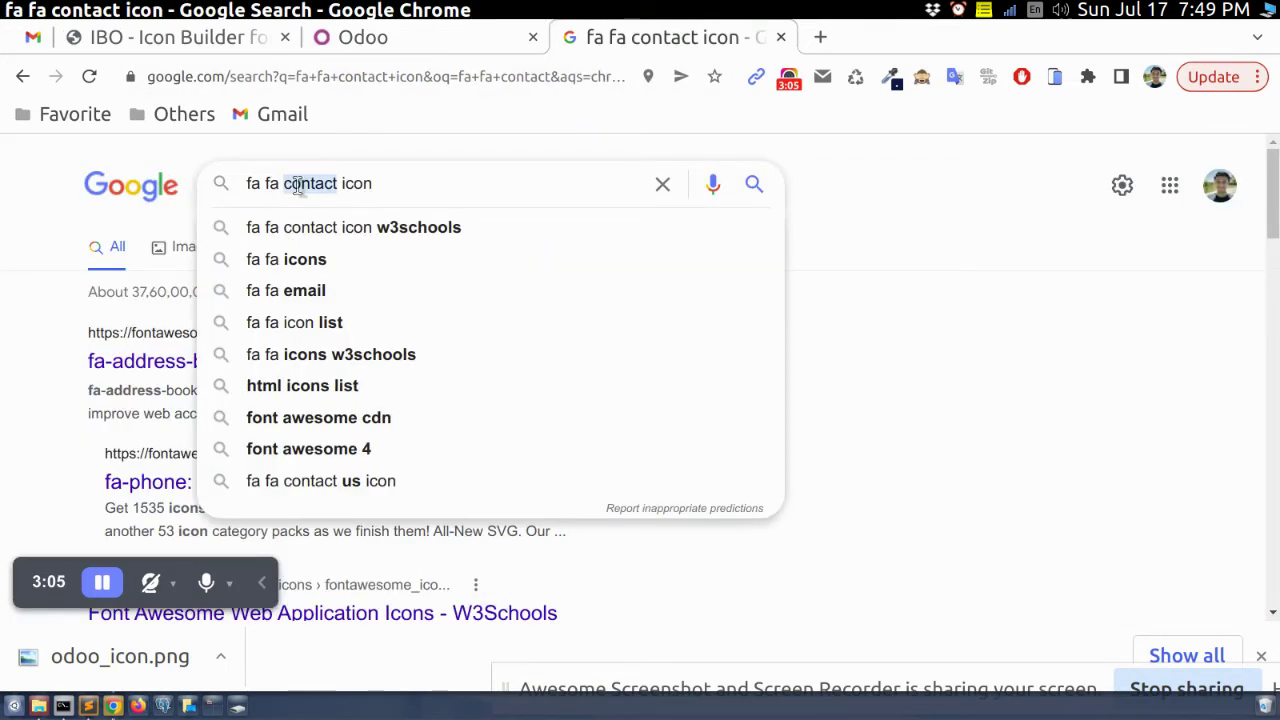
{"action": "type", "text": "sales"}
{"action": "key", "text": "Return"}
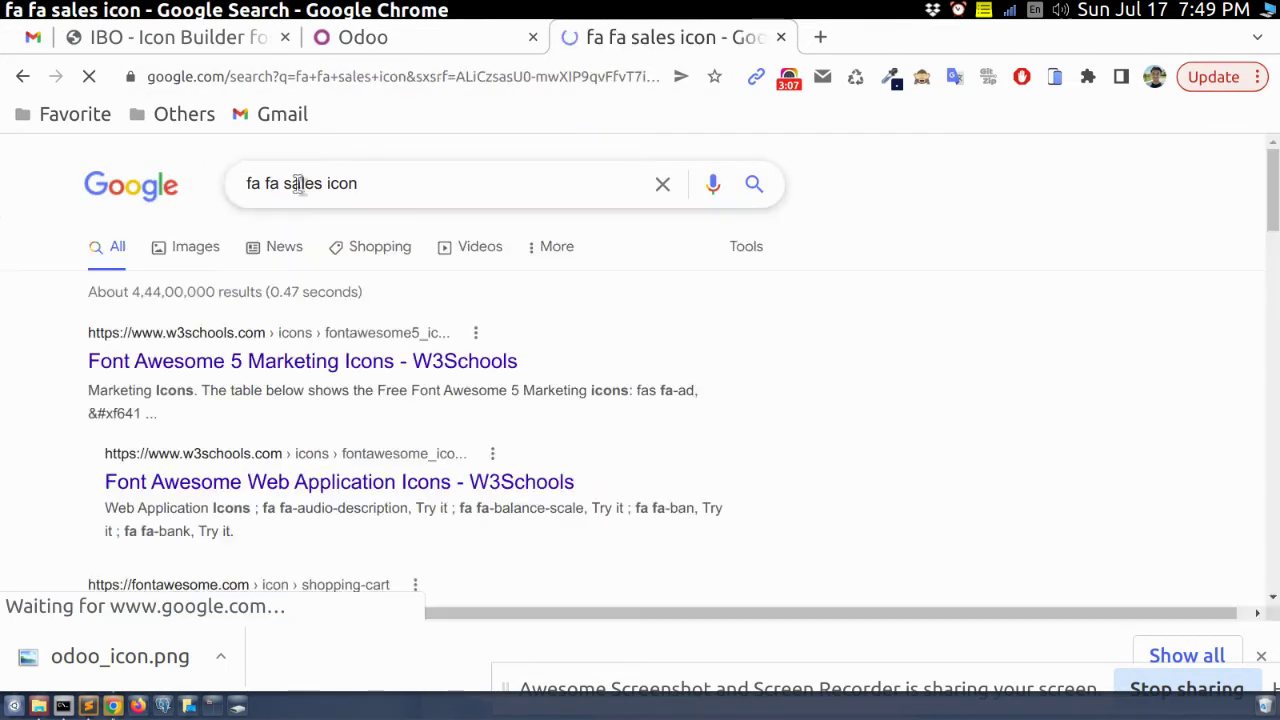
Find the Font Awesome shopping cart page in the search results and copy the icon name fa-shopping-cart.
{"action": "left_click", "coordinate": [189, 367]}
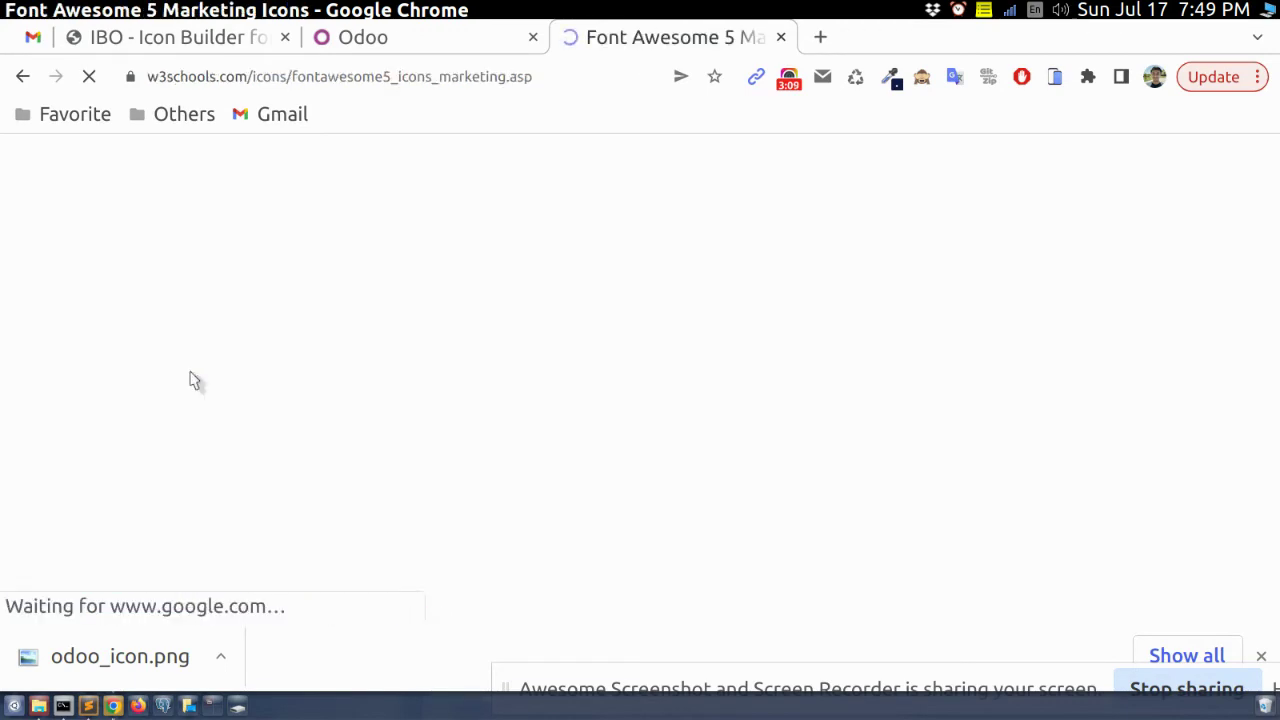
{"action": "left_click", "coordinate": [22, 76]}
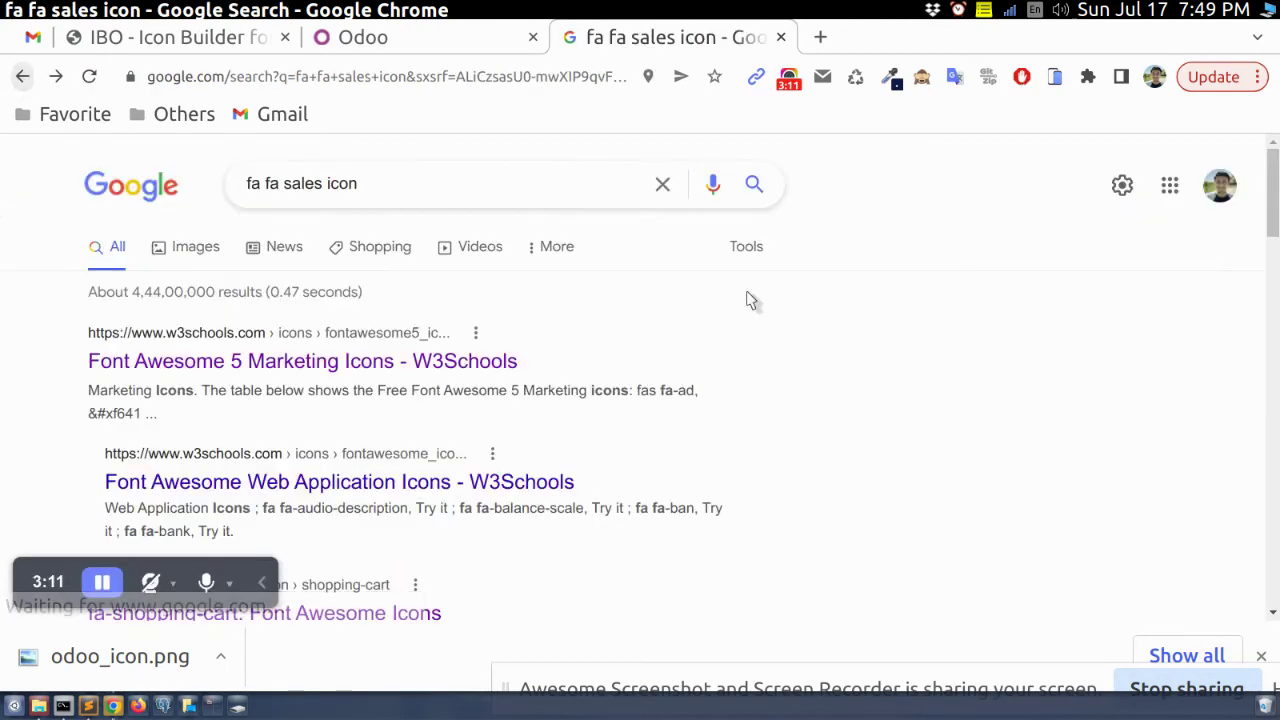
{"action": "scroll", "coordinate": [1183, 438], "scroll_direction": "down", "scroll_amount": 3}
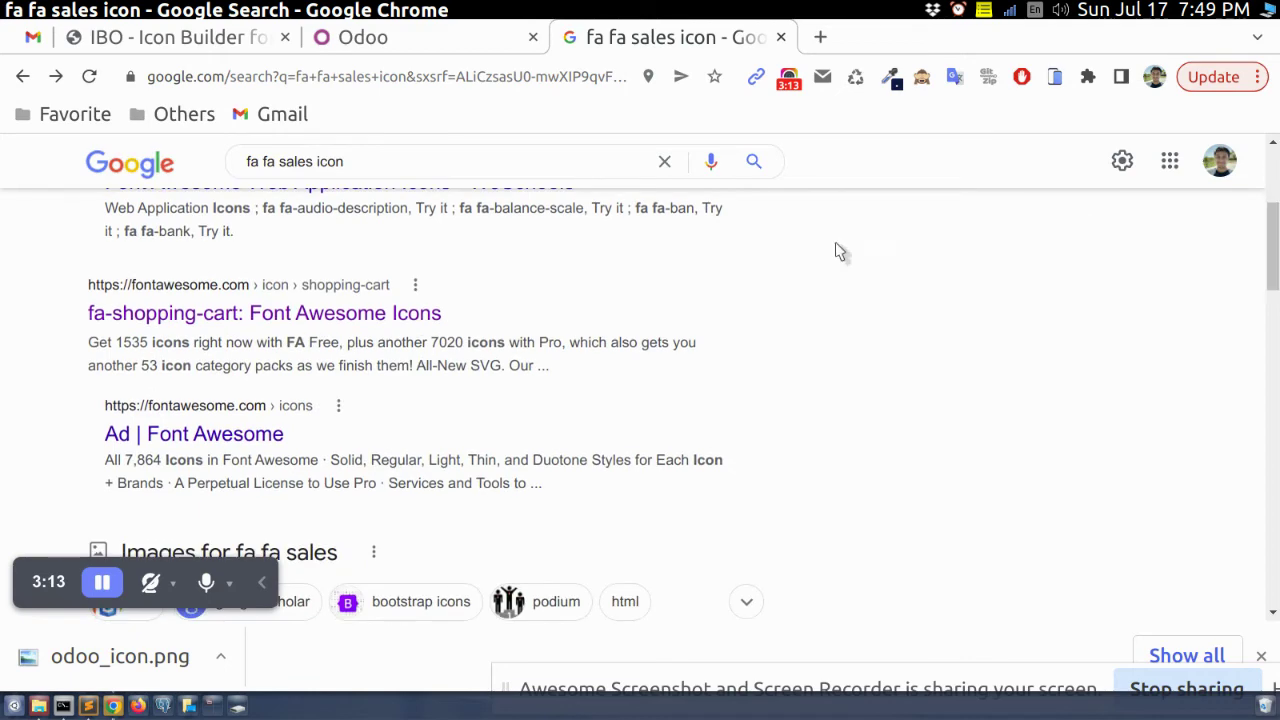
{"action": "left_click", "coordinate": [348, 316]}
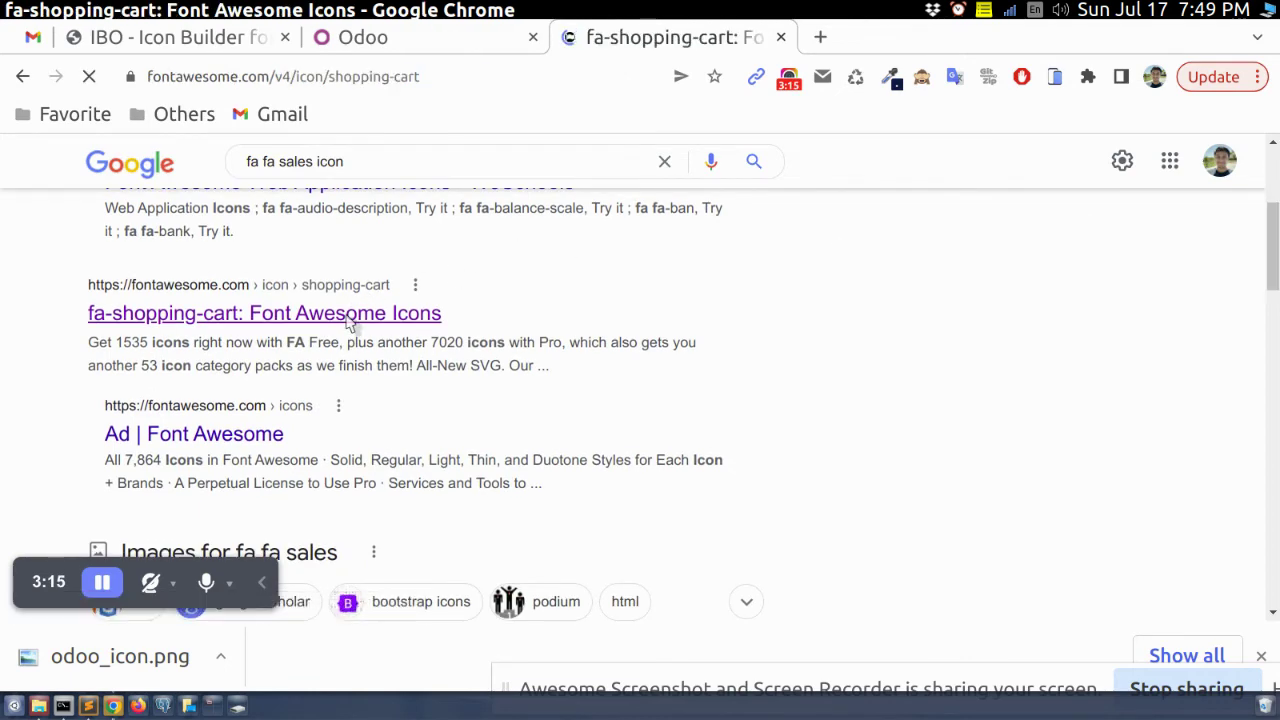
{"action": "scroll", "coordinate": [320, 298], "scroll_direction": "down", "scroll_amount": 5}
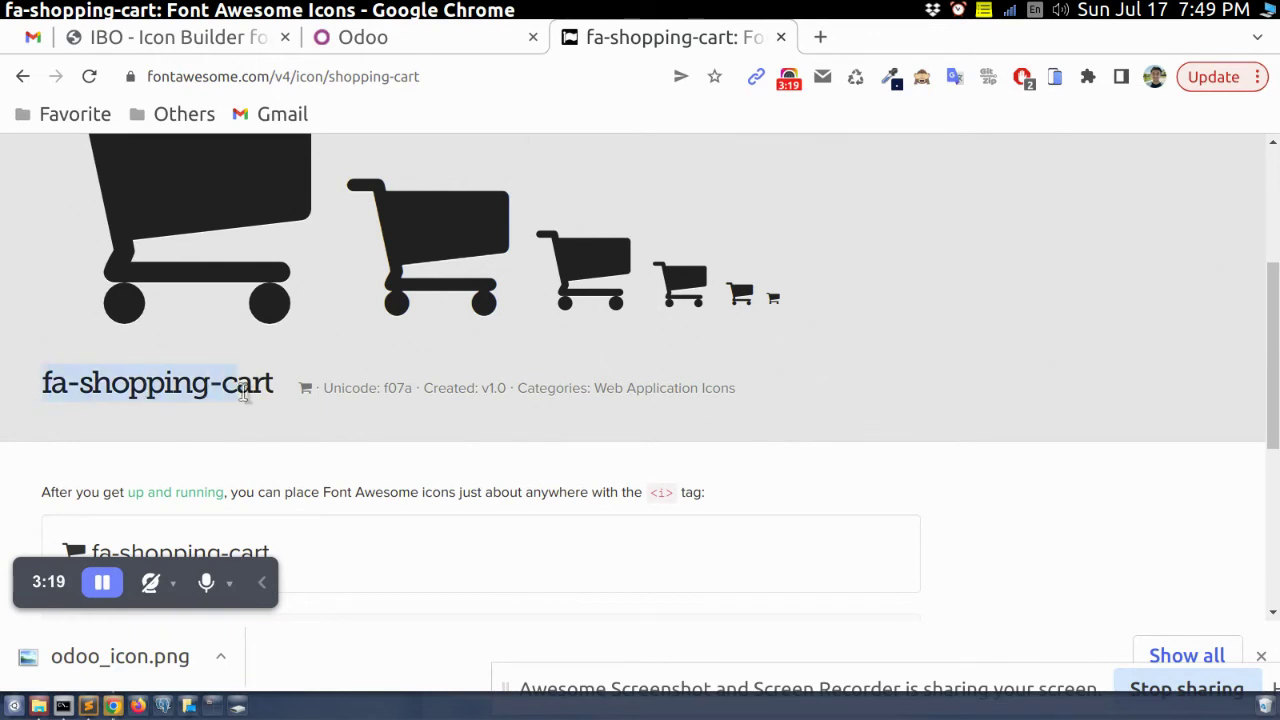
{"action": "left_click_drag", "start_coordinate": [243, 393], "coordinate": [269, 395]}
{"action": "key", "text": "ctrl+c"}
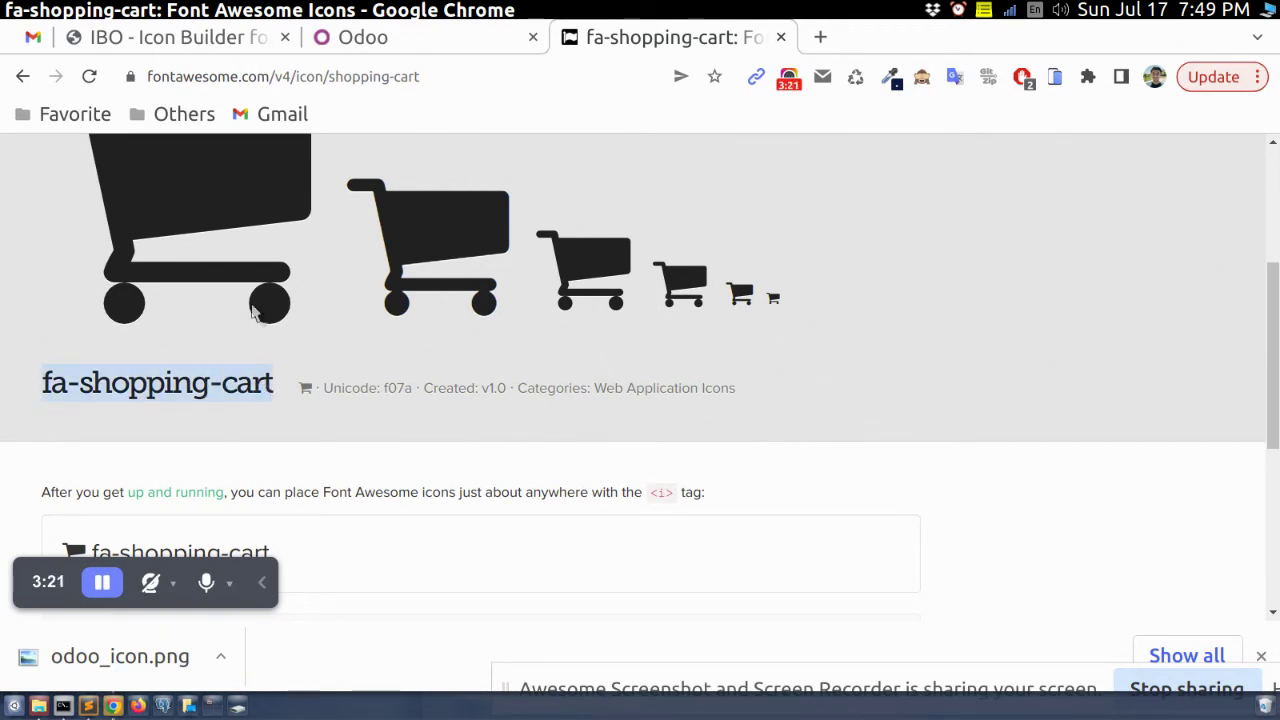
Replace the icon class in the IBO Icon Builder with the copied name fa-shopping-cart.
{"action": "left_click", "coordinate": [197, 38]}
{"action": "left_click", "coordinate": [478, 374]}
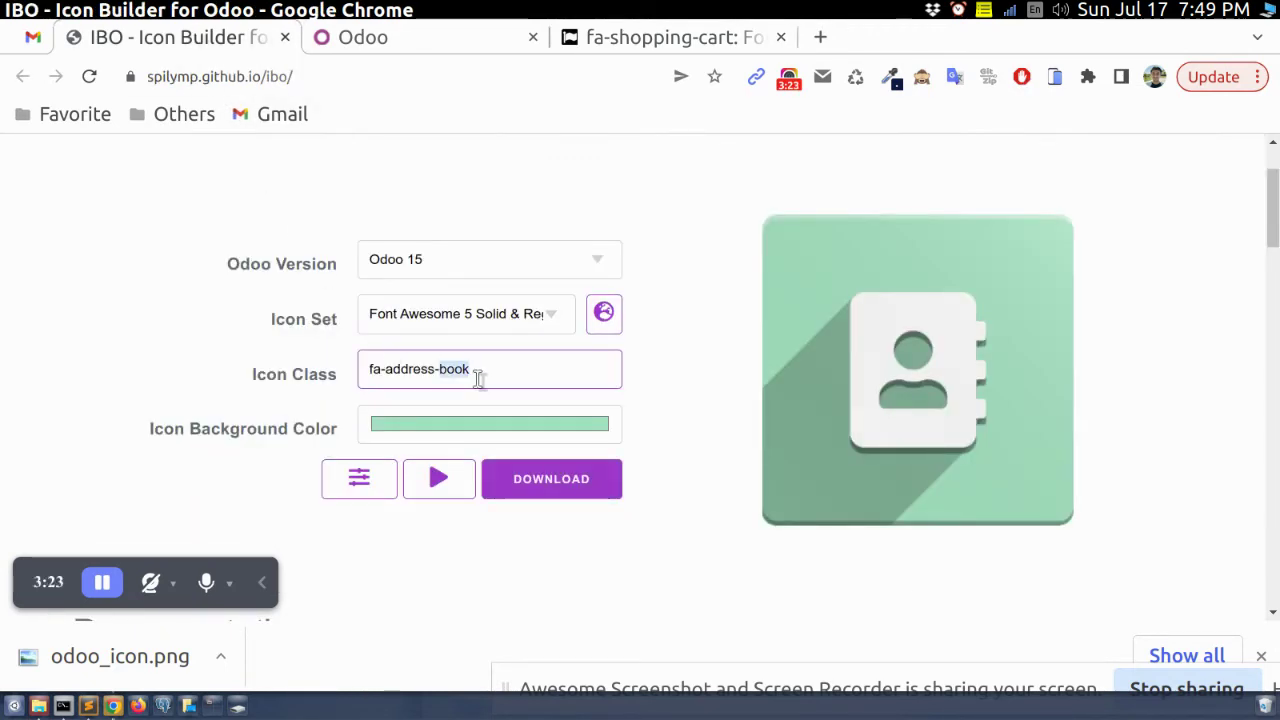
{"action": "triple_click", "coordinate": [478, 374]}
{"action": "key", "text": "ctrl+v"}
Change the icon background color from green to a medium light blue.
{"action": "left_click", "coordinate": [467, 423]}
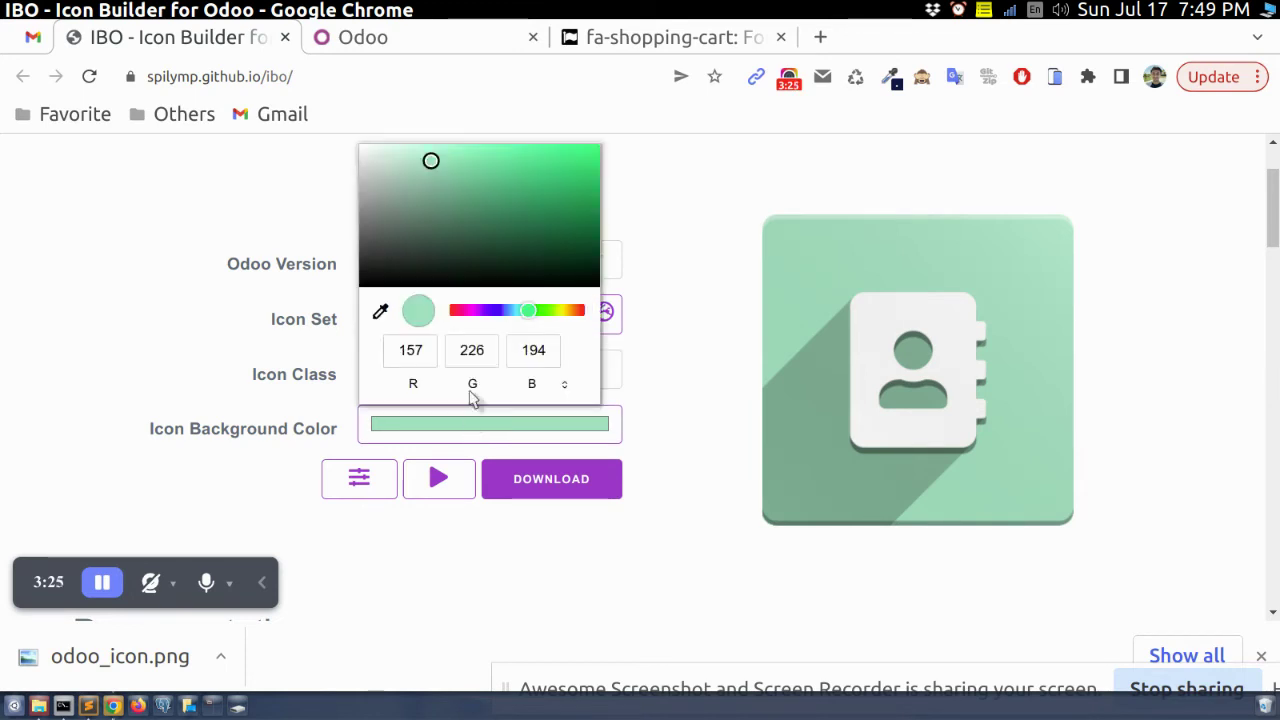
{"action": "left_click", "coordinate": [507, 311]}
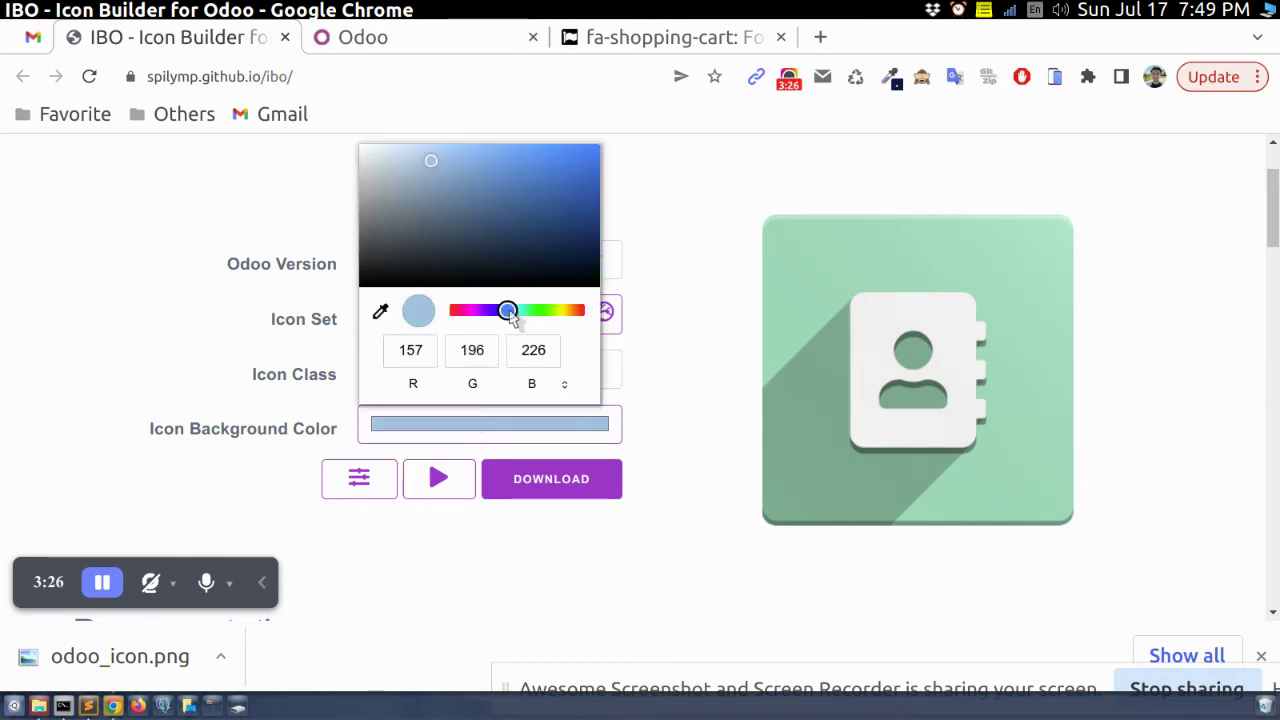
{"action": "left_click", "coordinate": [494, 156]}
{"action": "left_click", "coordinate": [471, 536]}
Regenerate the icon preview and download the icon as odoo_icon (1).png into the Documents folder.
{"action": "left_click", "coordinate": [447, 484]}
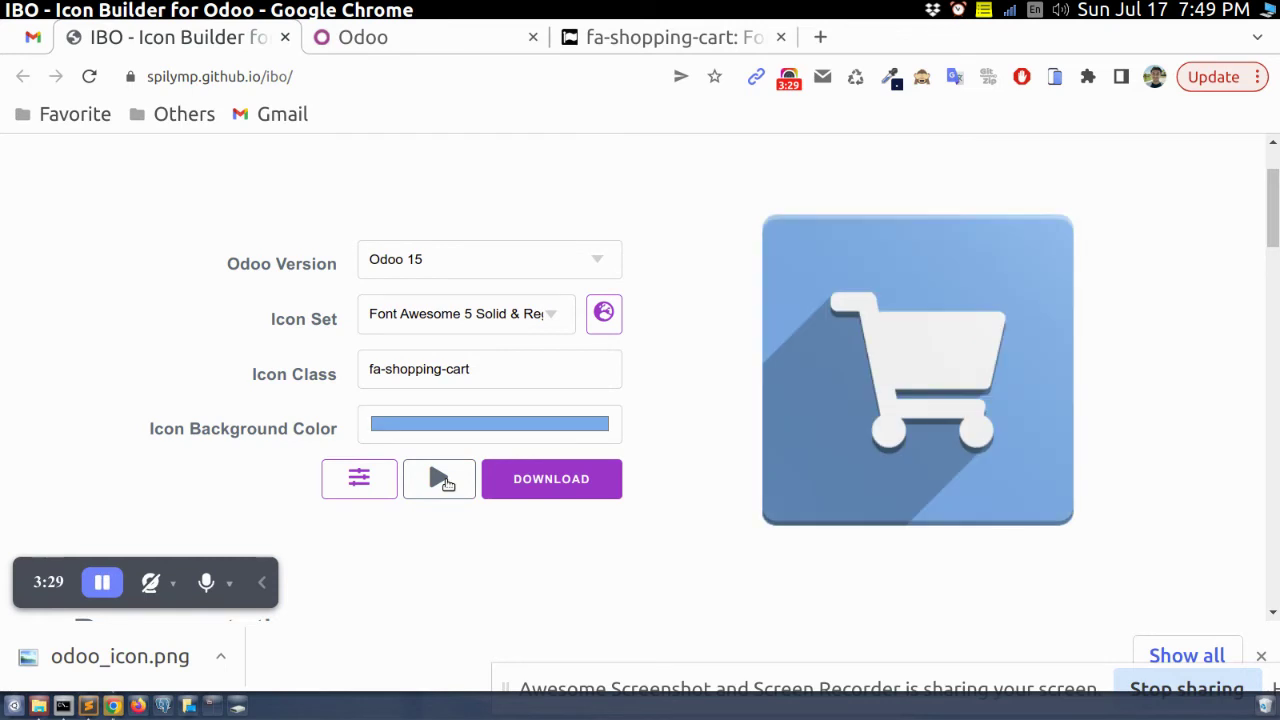
{"action": "left_click", "coordinate": [571, 479]}
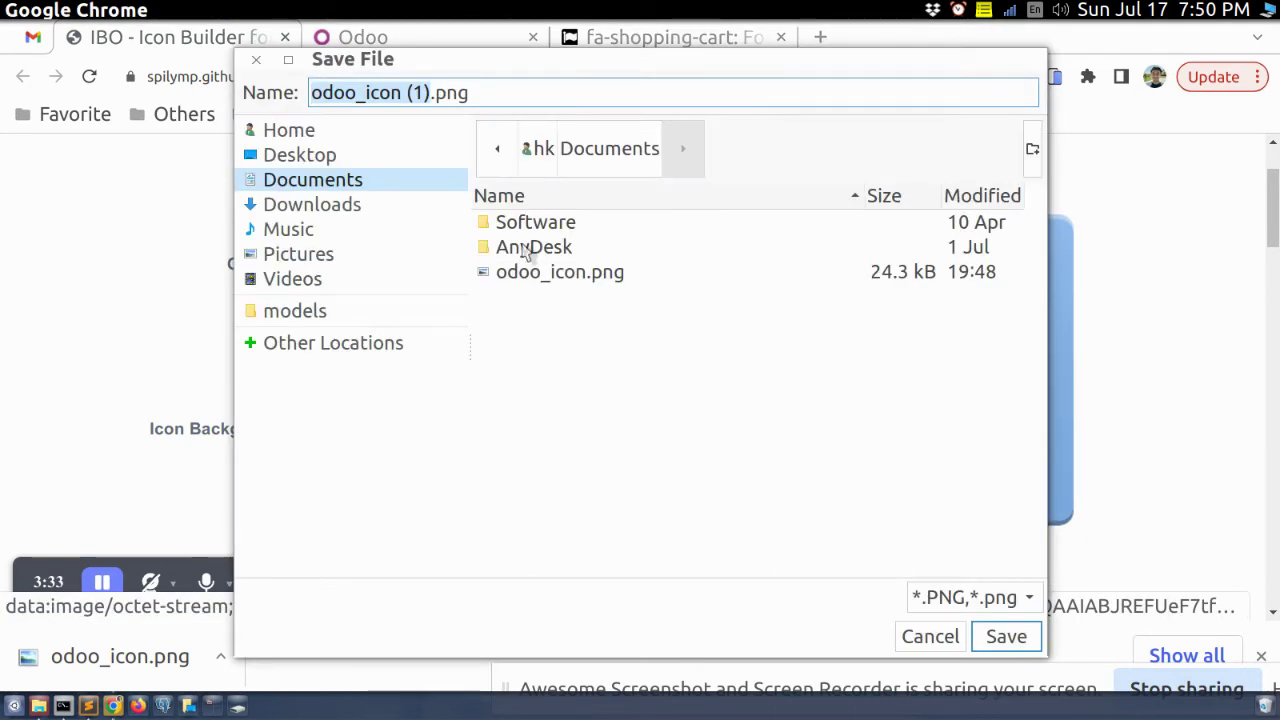
{"action": "left_click", "coordinate": [1007, 636]}
Switch back to Odoo, search the apps screen for "menuit" and open the technical Menu Items list.
{"action": "left_click", "coordinate": [474, 40]}
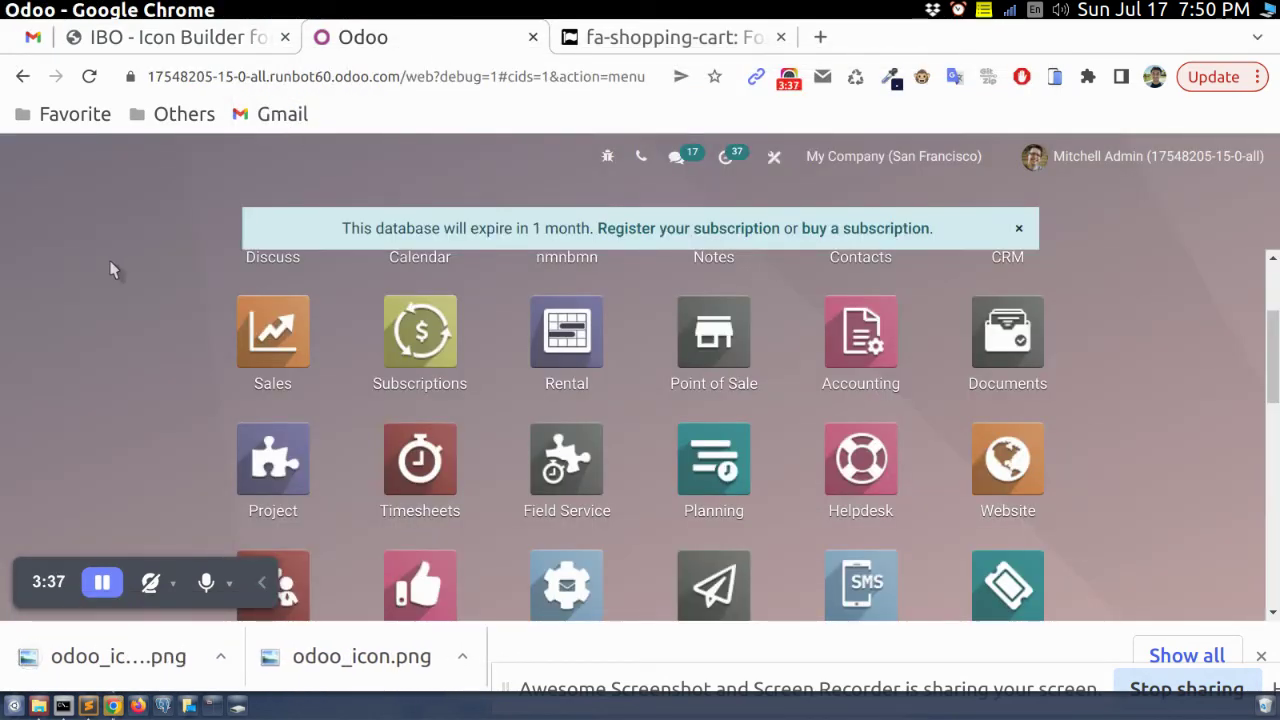
{"action": "type", "text": "menu"}
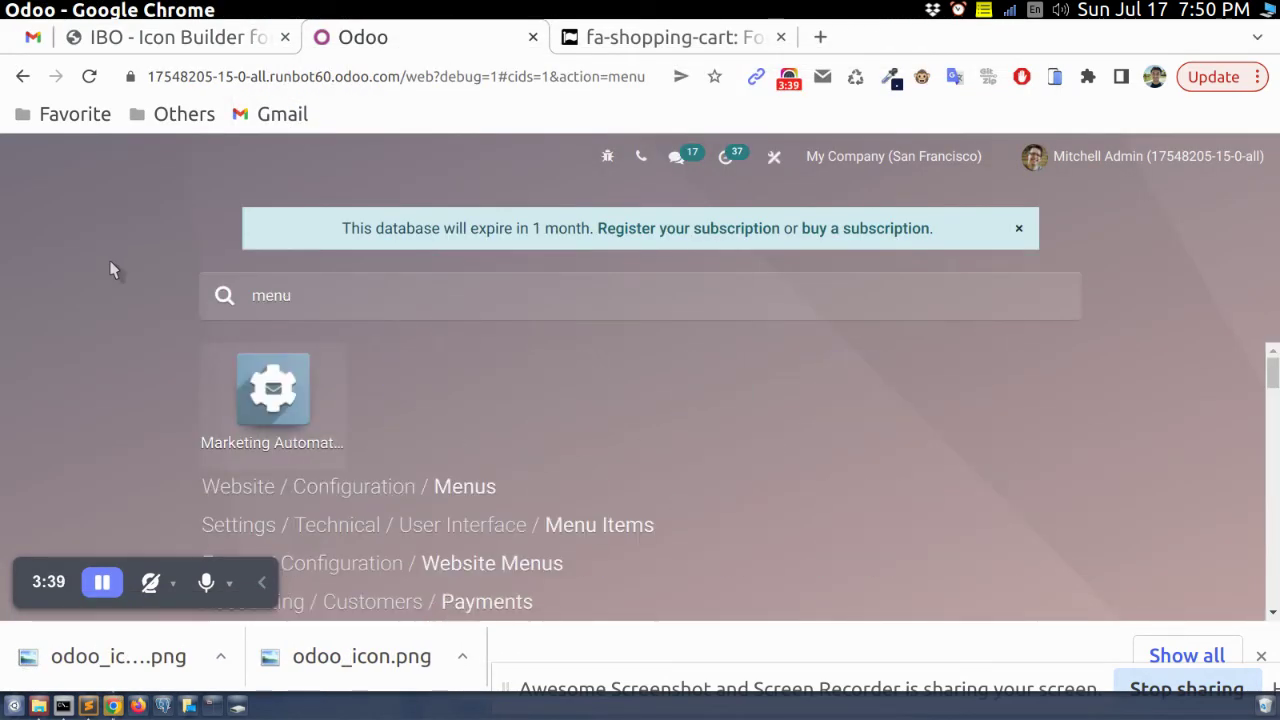
{"action": "type", "text": "it"}
{"action": "left_click", "coordinate": [599, 356]}
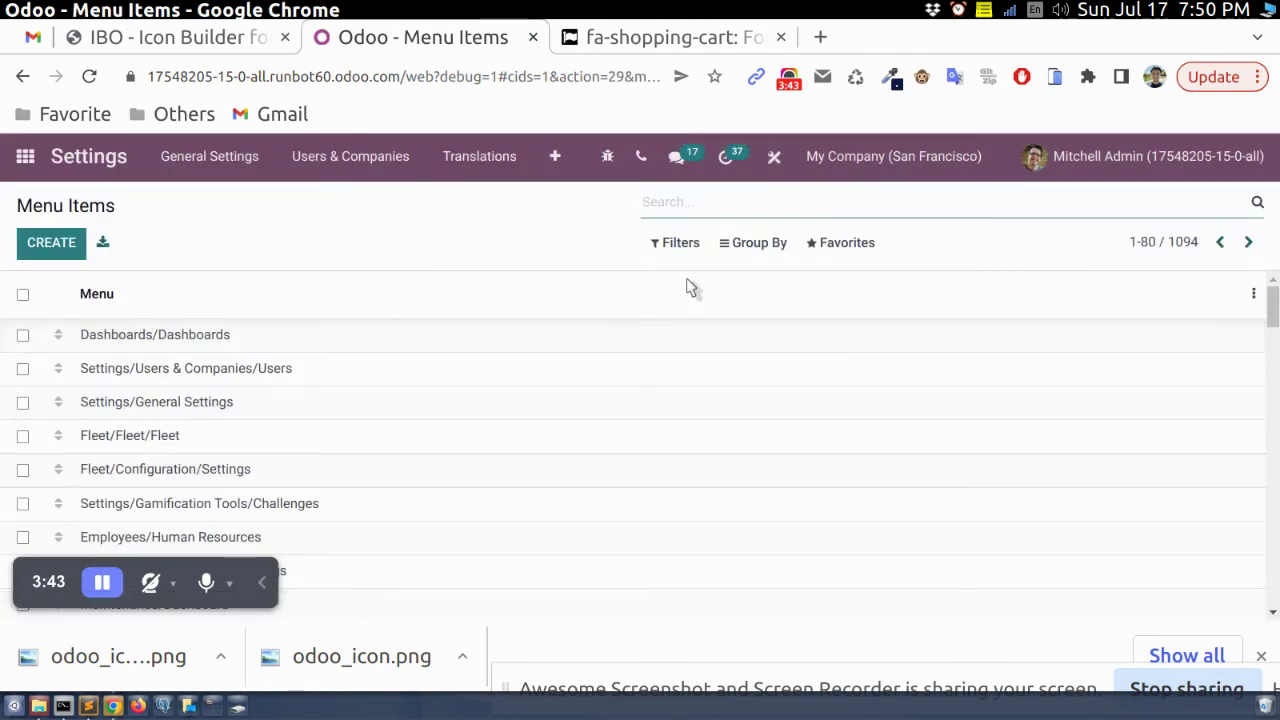
Filter the menu items by the menu name "sales" and open the top-level Sales menu item.
{"action": "type", "text": "sales"}
{"action": "key", "text": "Return"}
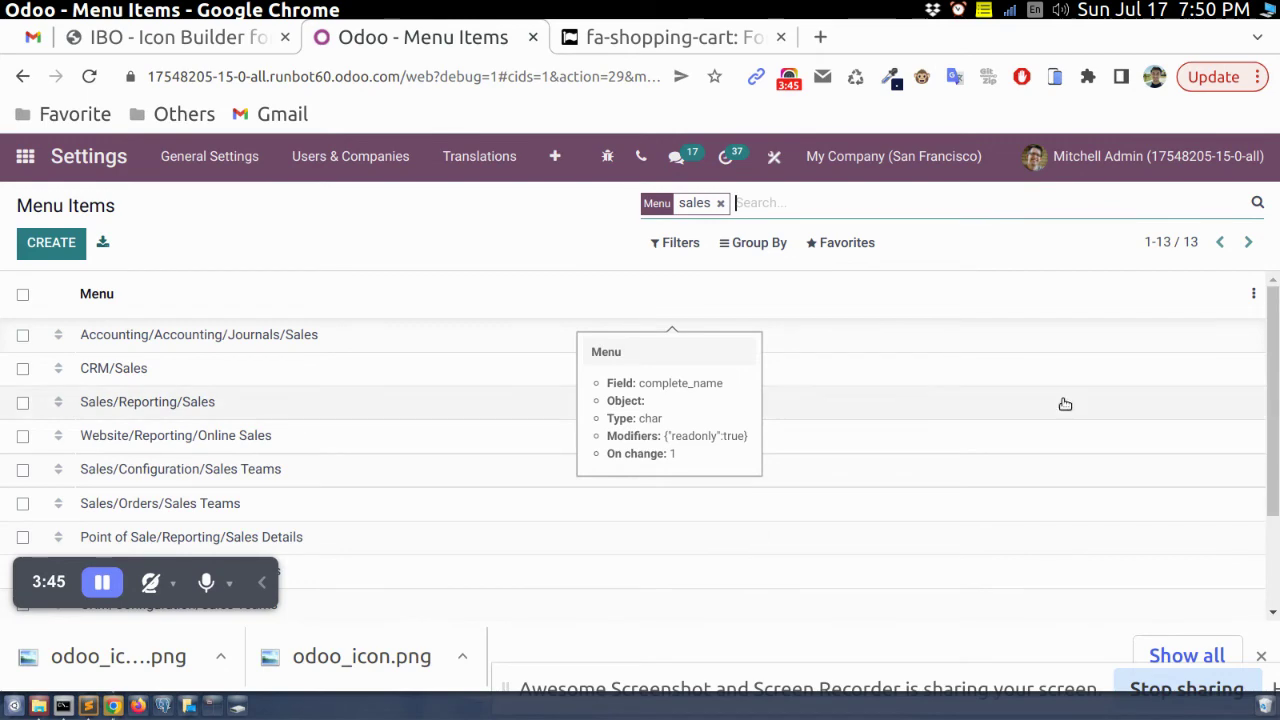
{"action": "left_click_drag", "start_coordinate": [1275, 322], "coordinate": [1020, 460]}
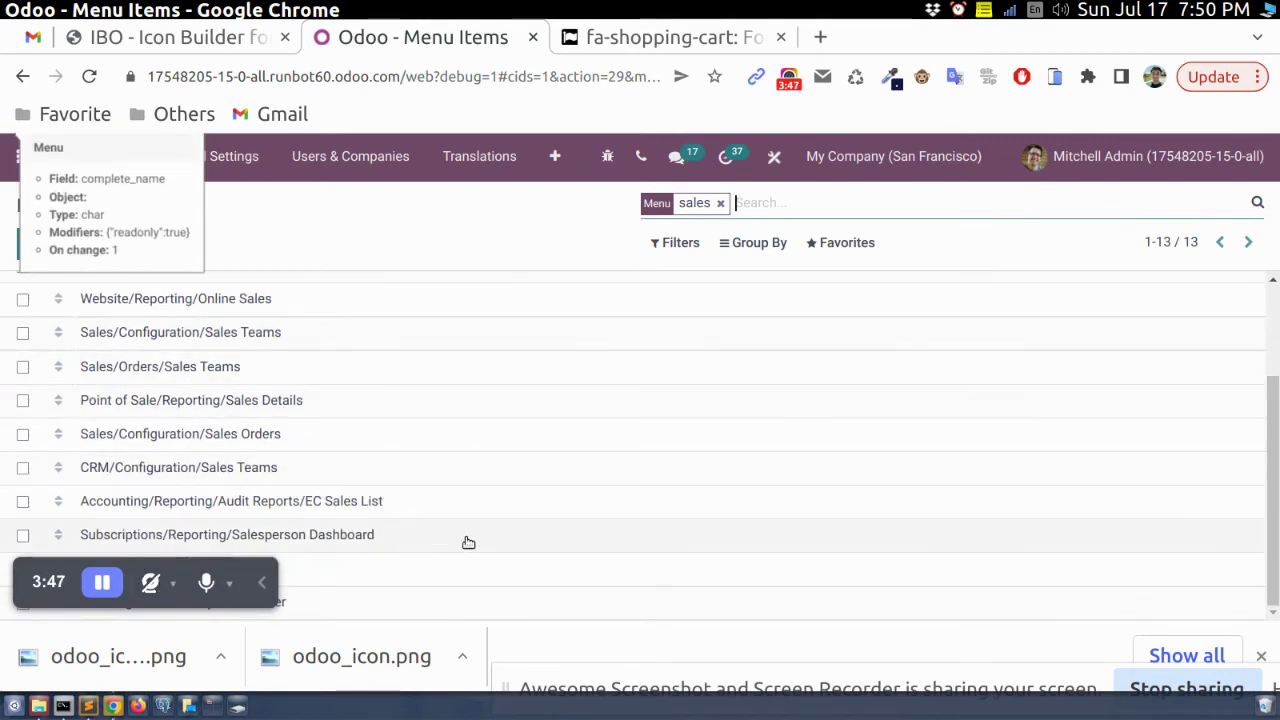
{"action": "left_click", "coordinate": [412, 576]}
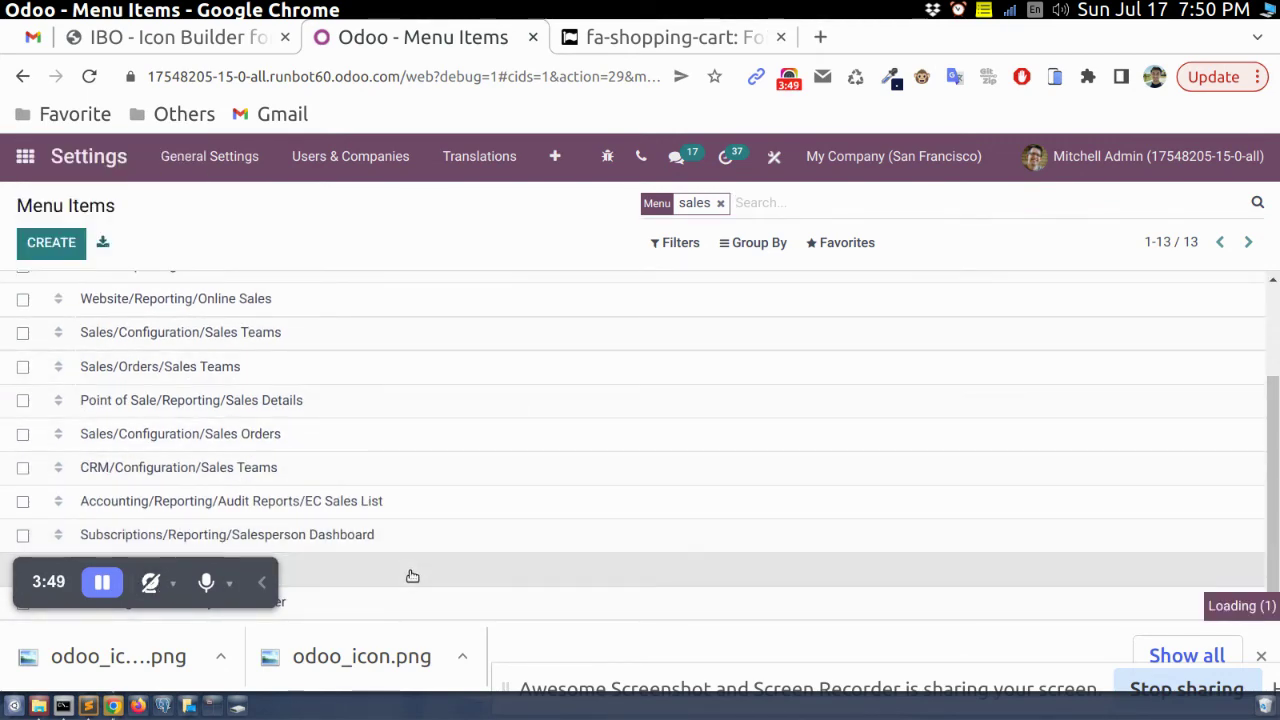
Edit the Sales menu item, deleting its current web icon image and clearing the web icon file path.
{"action": "left_click", "coordinate": [40, 243]}
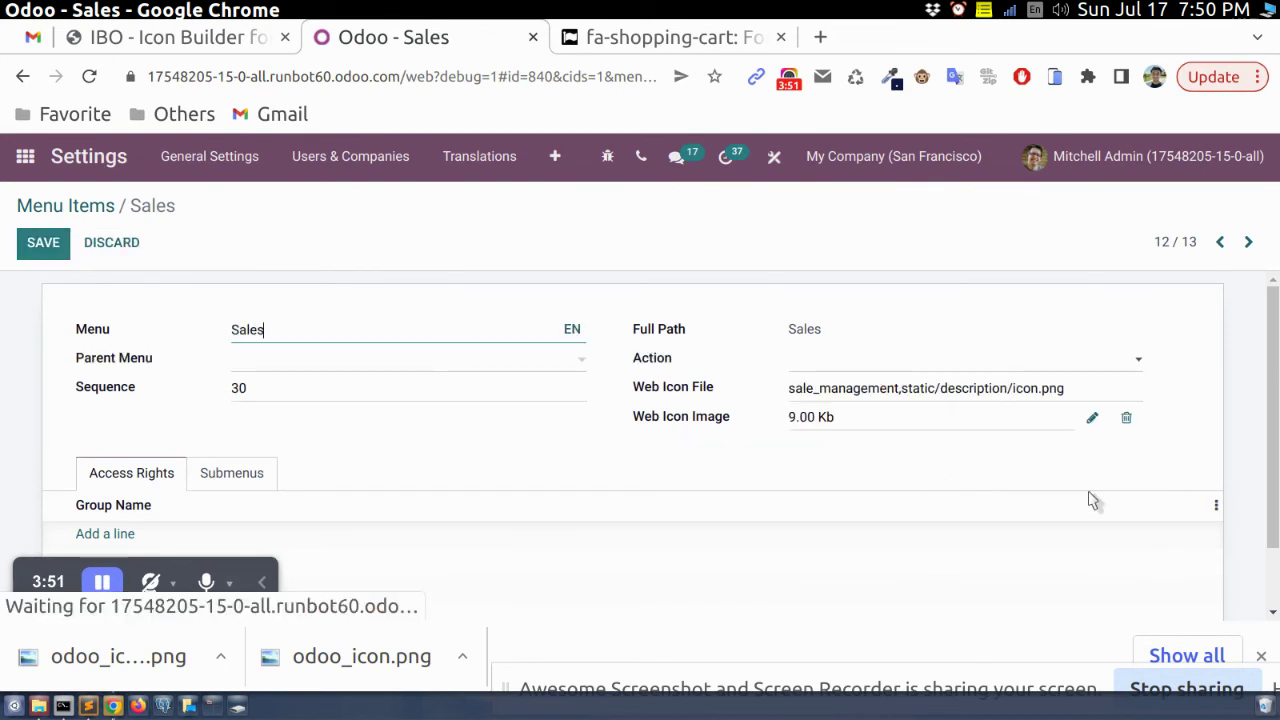
{"action": "left_click", "coordinate": [1124, 418]}
{"action": "left_click", "coordinate": [1083, 388]}
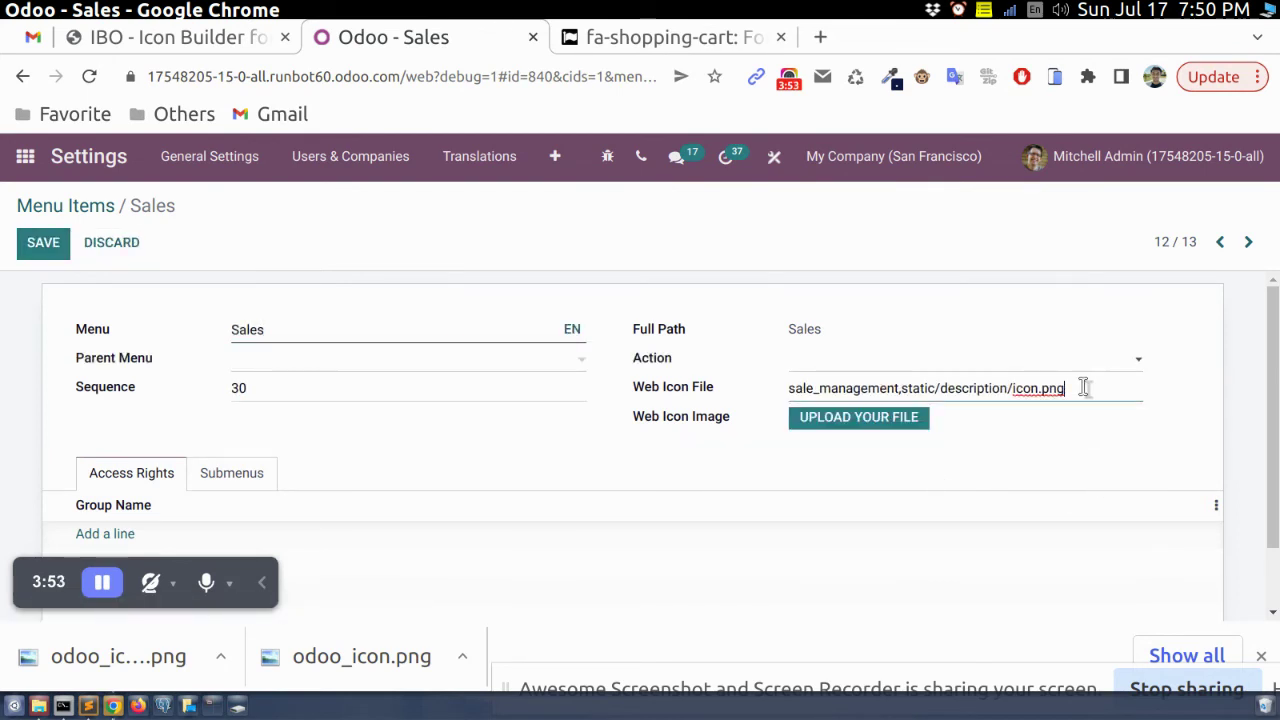
{"action": "key", "text": "ctrl+a"}
{"action": "key", "text": "BackSpace"}
Upload odoo_icon (1).png from the Documents folder as the Sales web icon image and save the menu item.
{"action": "left_click", "coordinate": [906, 426]}
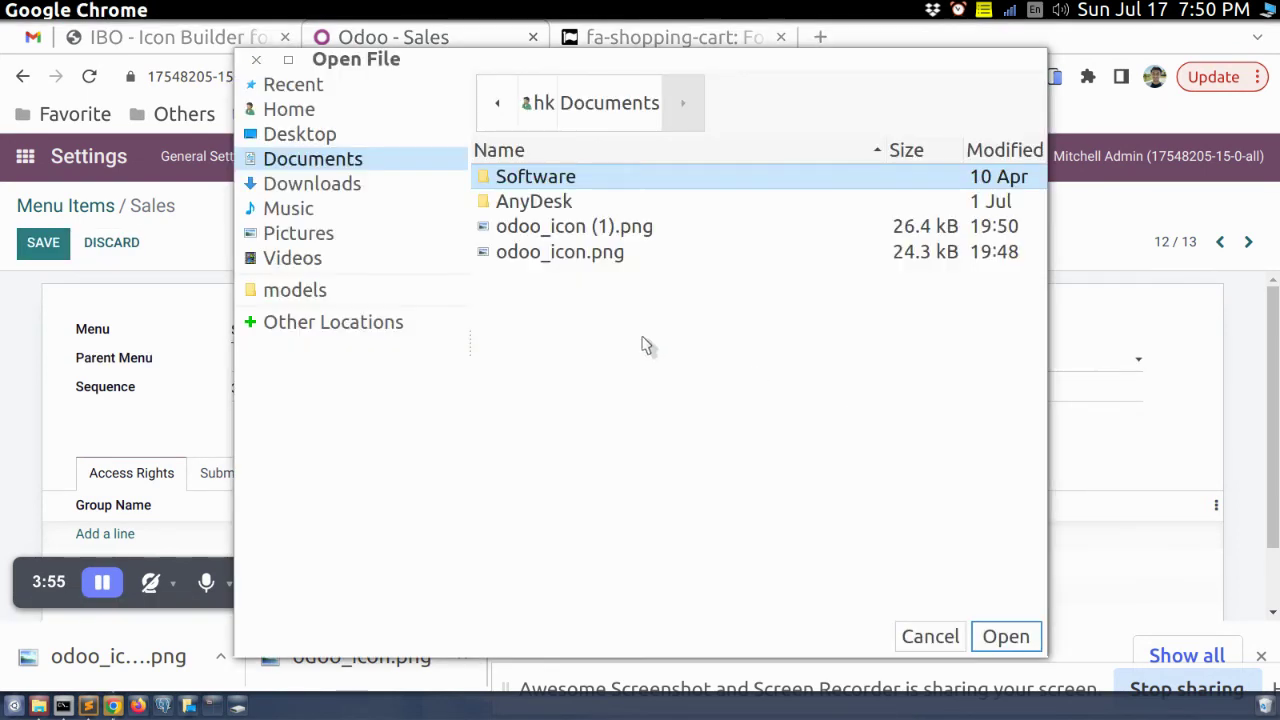
{"action": "double_click", "coordinate": [598, 234]}
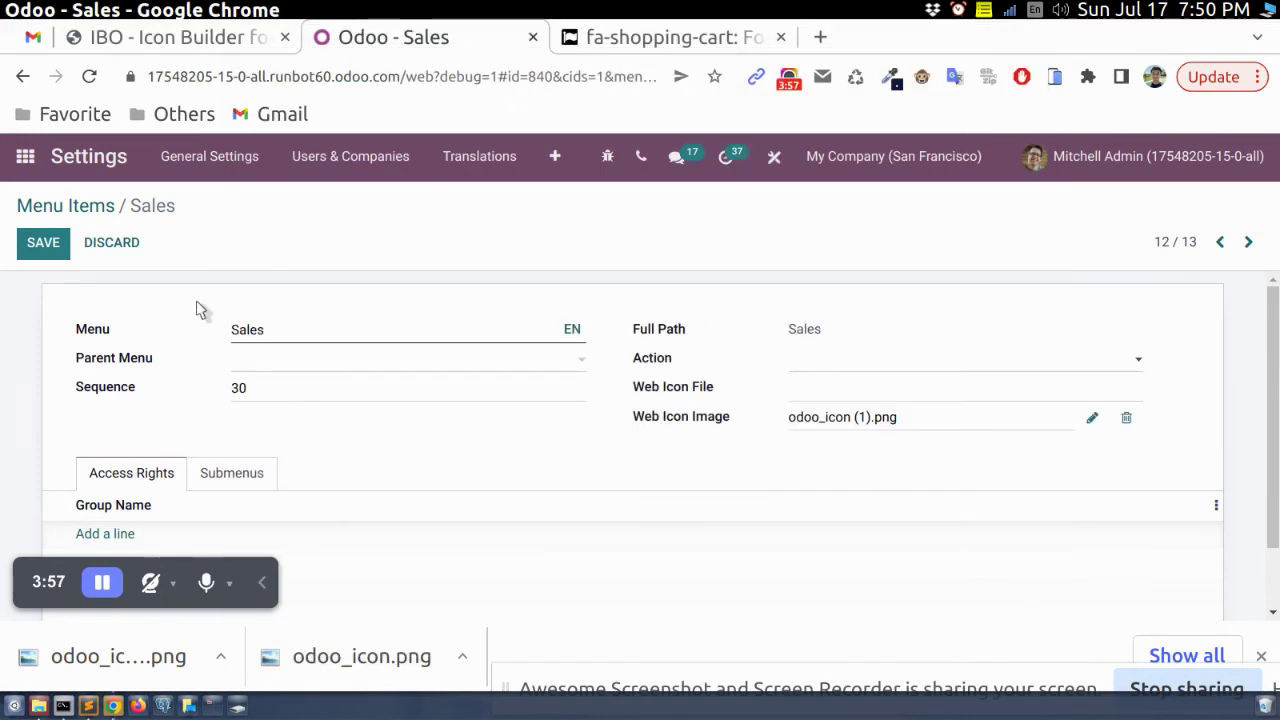
{"action": "left_click", "coordinate": [50, 246]}
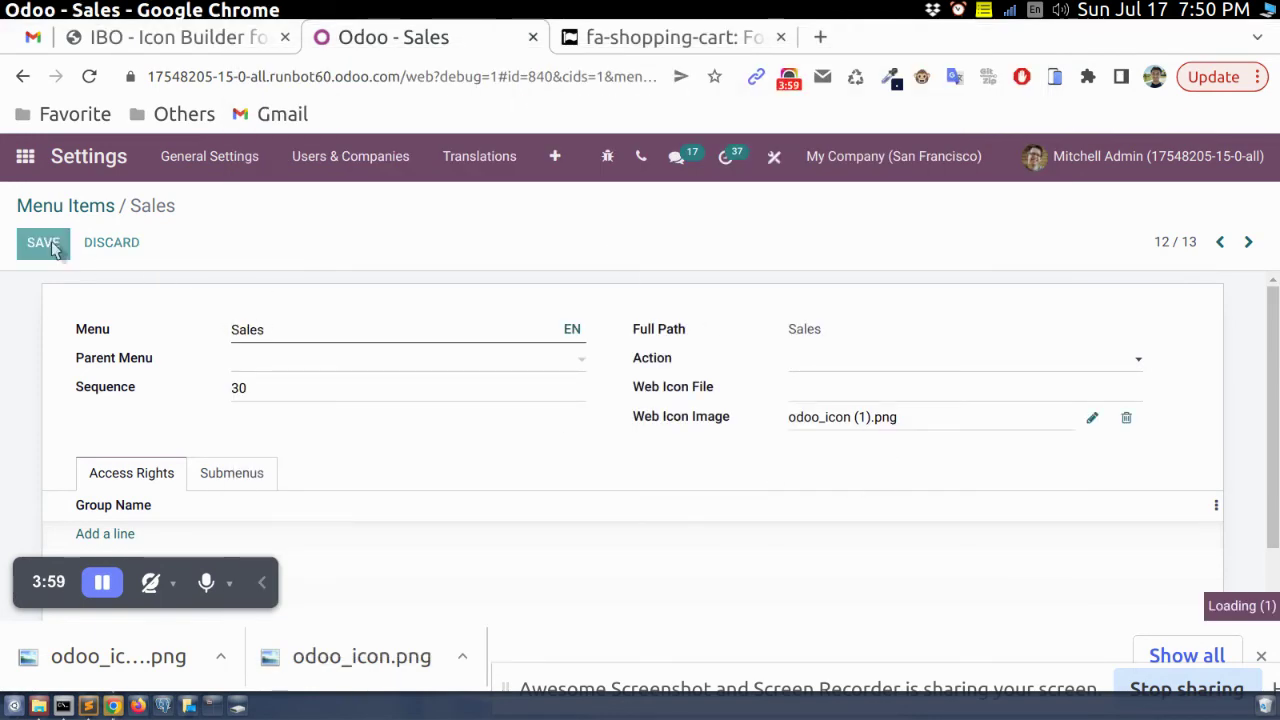
Reopen the Sales menu item for editing, upload odoo_icon (1).png again as its web icon image, and save.
{"action": "left_click", "coordinate": [48, 243]}
{"action": "left_click", "coordinate": [800, 428]}
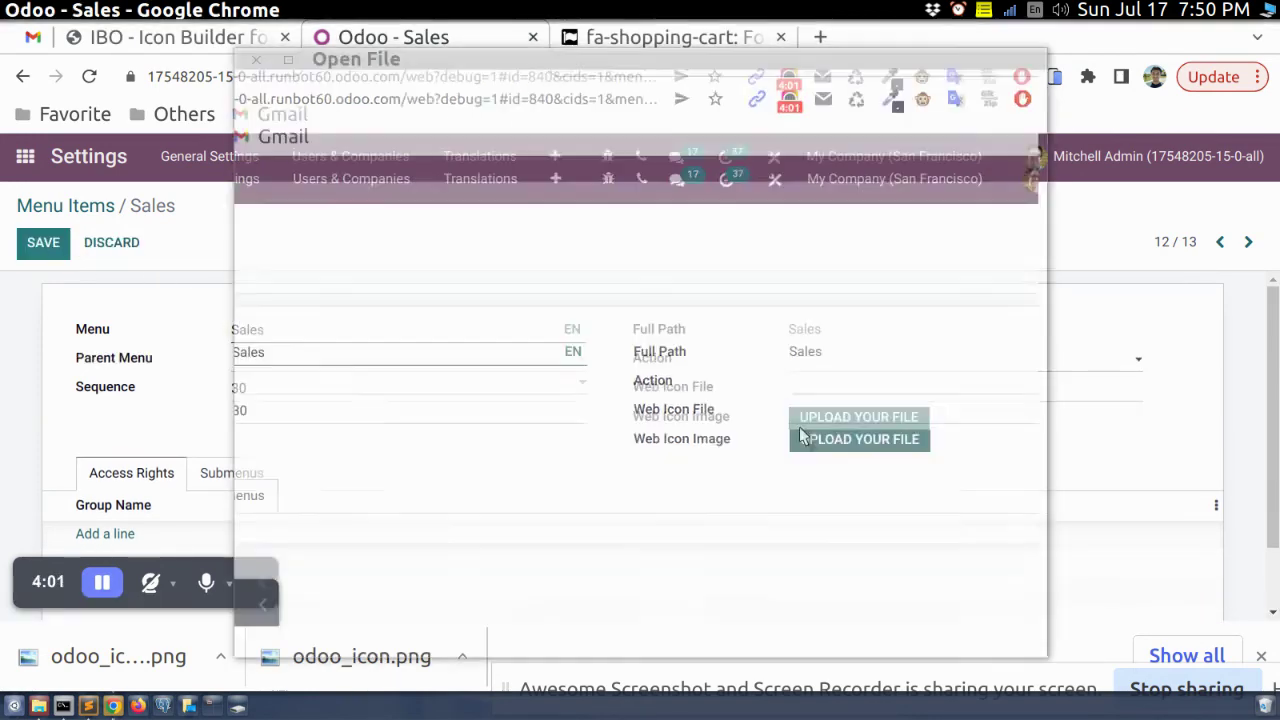
{"action": "left_click", "coordinate": [617, 238]}
{"action": "key", "text": "Return"}
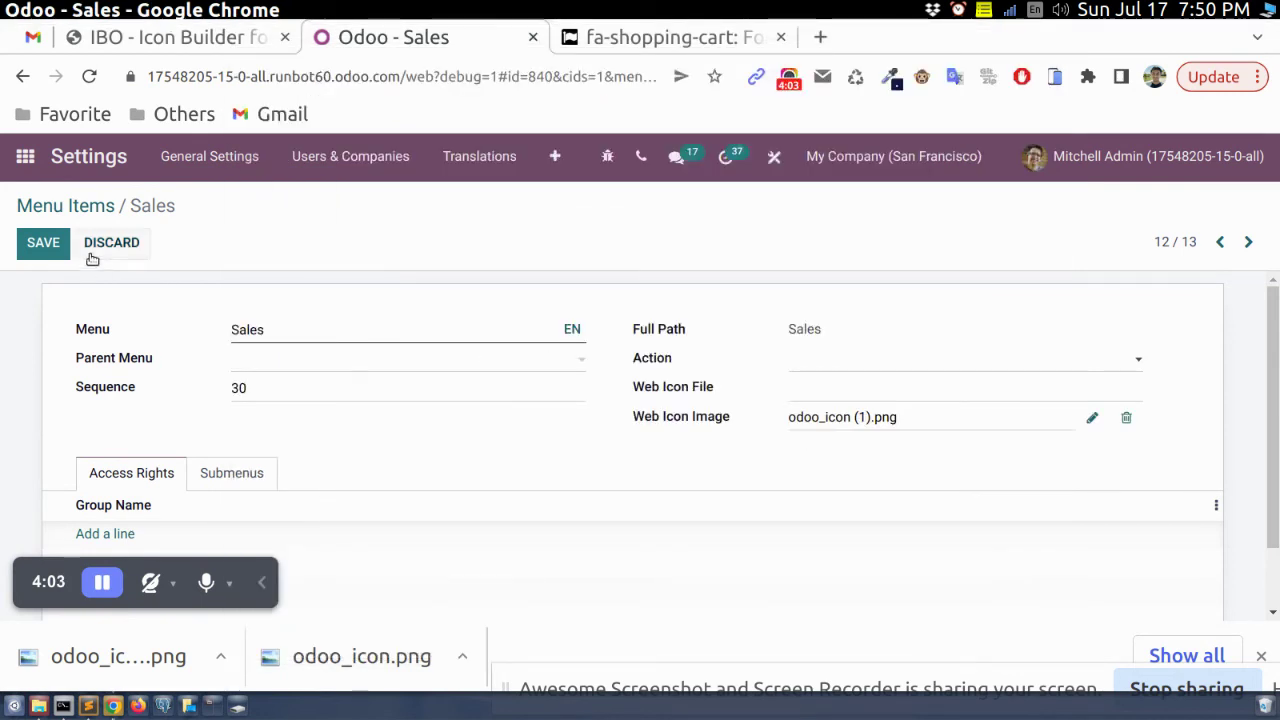
{"action": "left_click", "coordinate": [45, 245]}
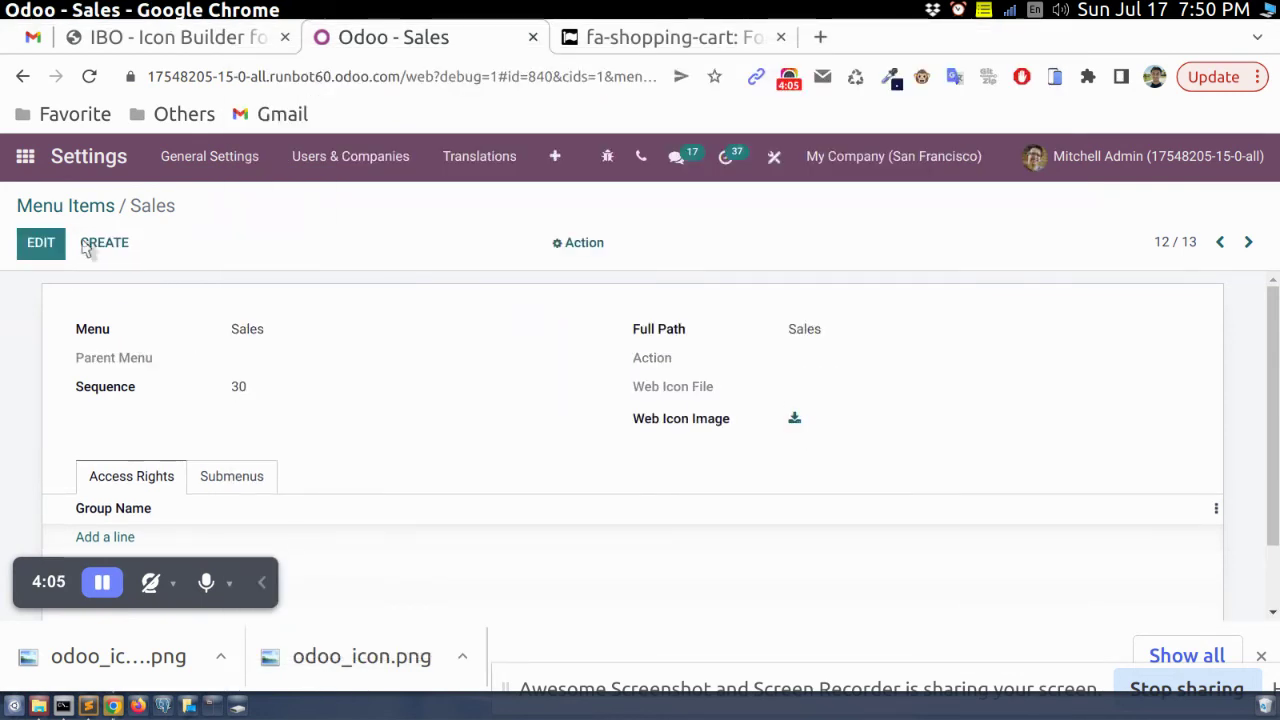
Reload the page and return to the apps screen to check the new Sales and Contacts icons.
{"action": "left_click", "coordinate": [89, 76]}
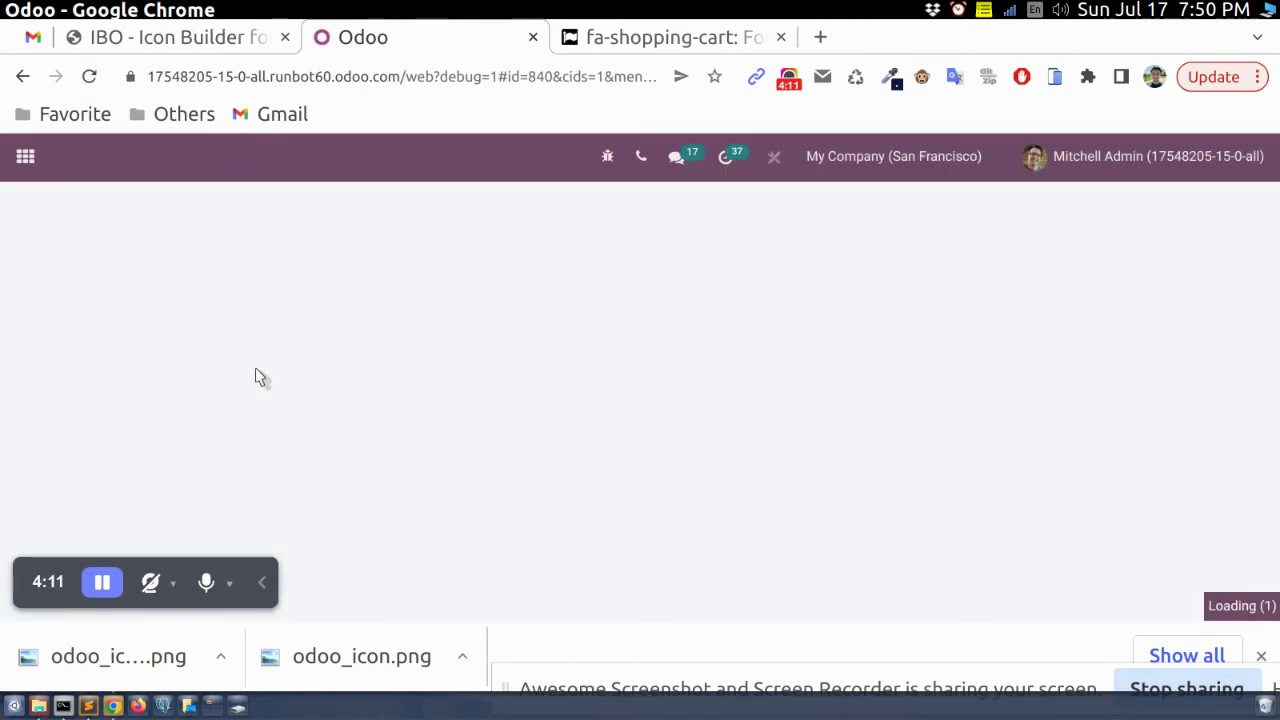
{"action": "left_click", "coordinate": [25, 156]}
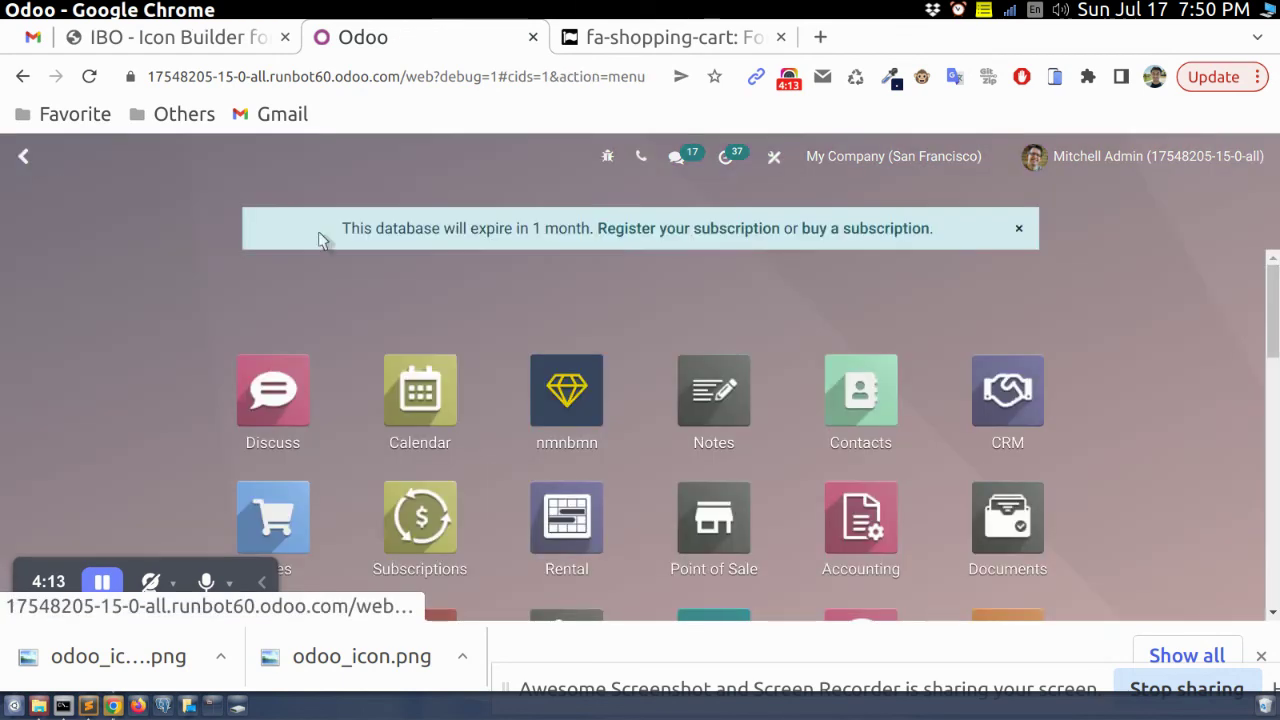
{"action": "scroll", "coordinate": [325, 290], "scroll_direction": "down", "scroll_amount": 2}
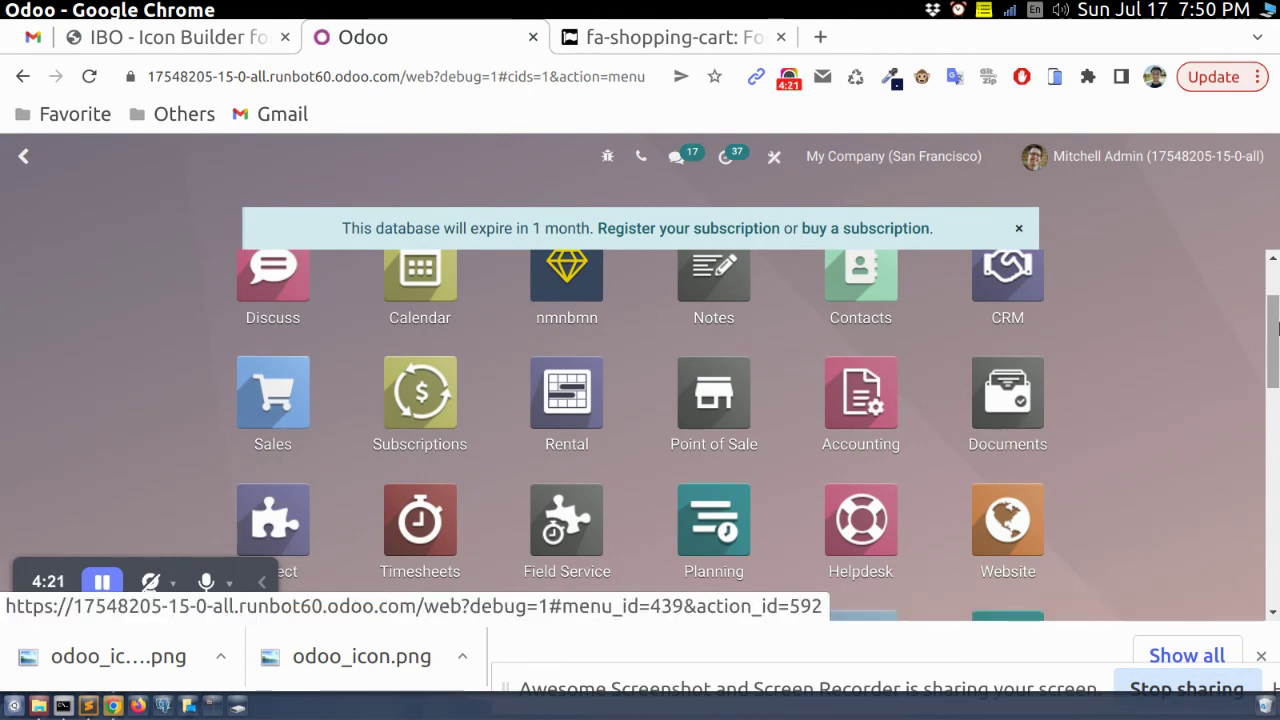
{"action": "scroll", "coordinate": [1275, 310], "scroll_direction": "up", "scroll_amount": 2}
{"action": "left_click_drag", "start_coordinate": [1275, 310], "coordinate": [1275, 327]}
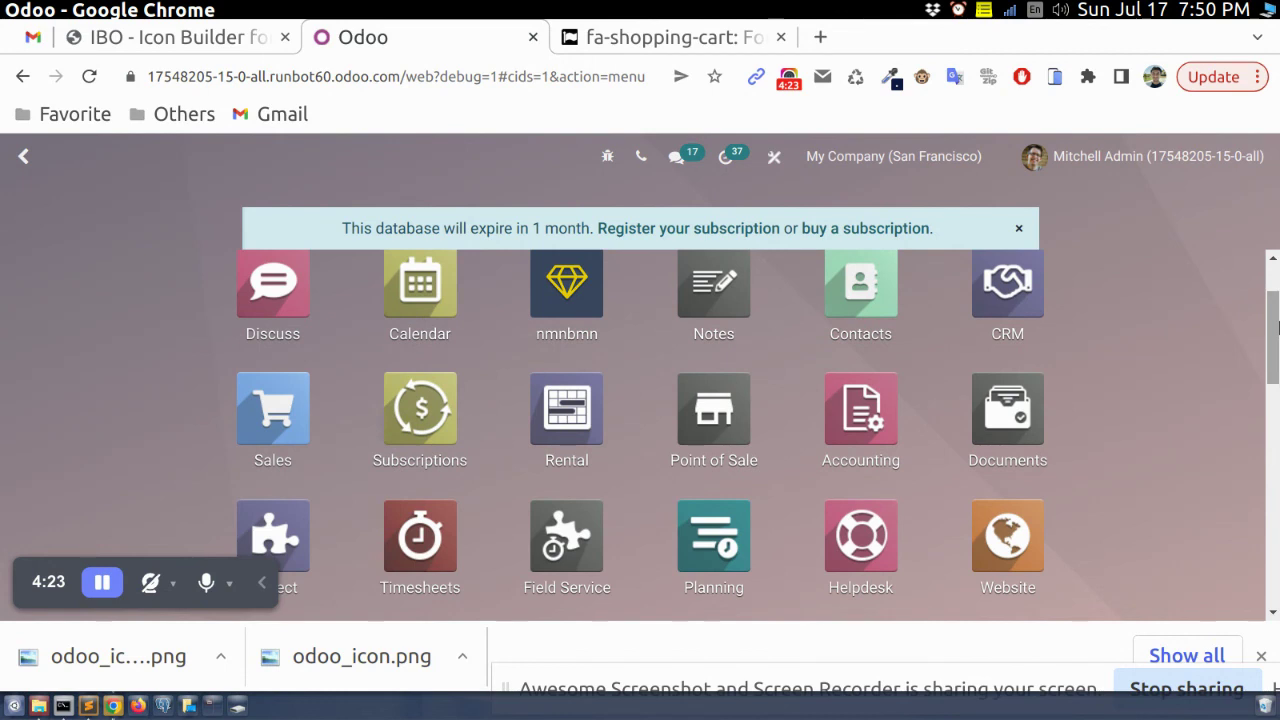